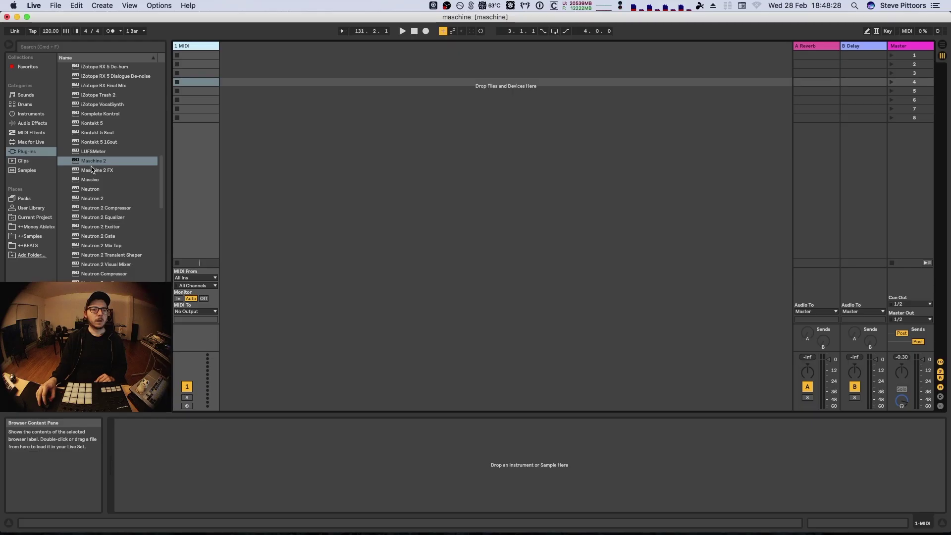
Load the Maschine 2 plug-in on a MIDI track and filter its sound library to the Drumsynth type
left_click_drag(88, 165, 310, 276)
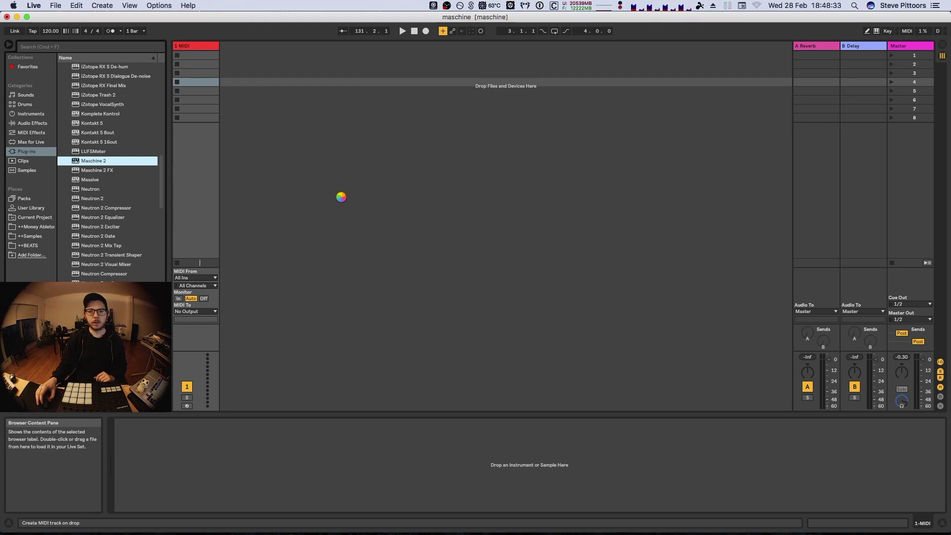
left_click(494, 75)
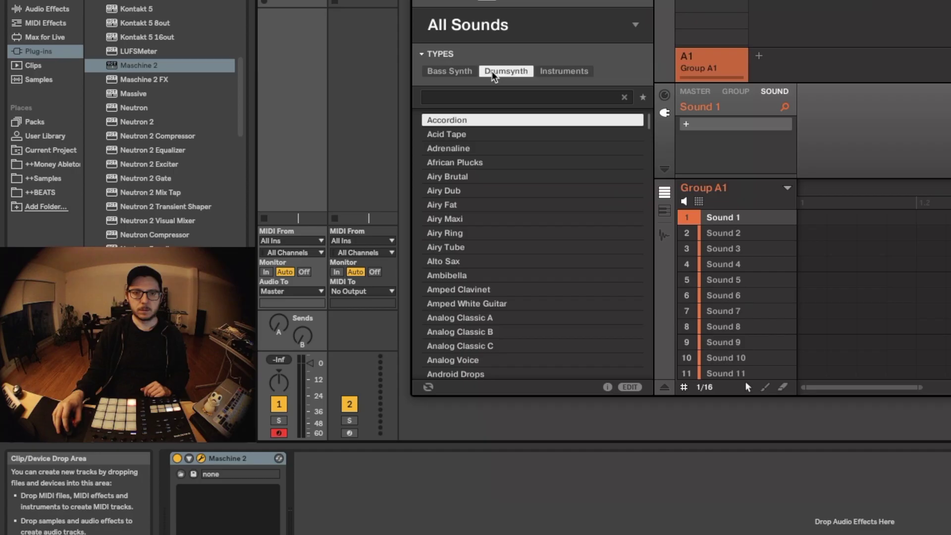
left_click(505, 70)
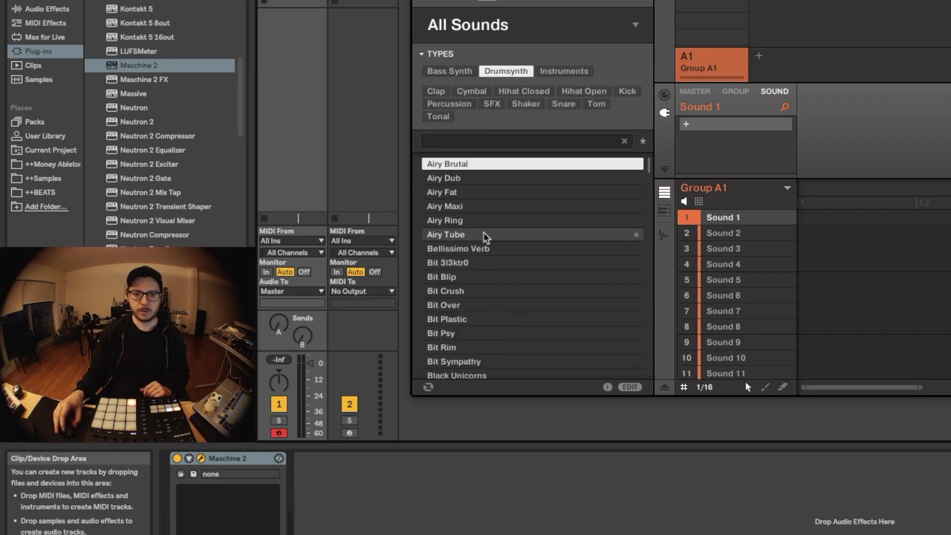
Load the Drumsynth sound Sub Distortion into Sound 1 and the snare Bit Plastic into Sound 2 of Group A1
scroll(485, 236, "down", 1)
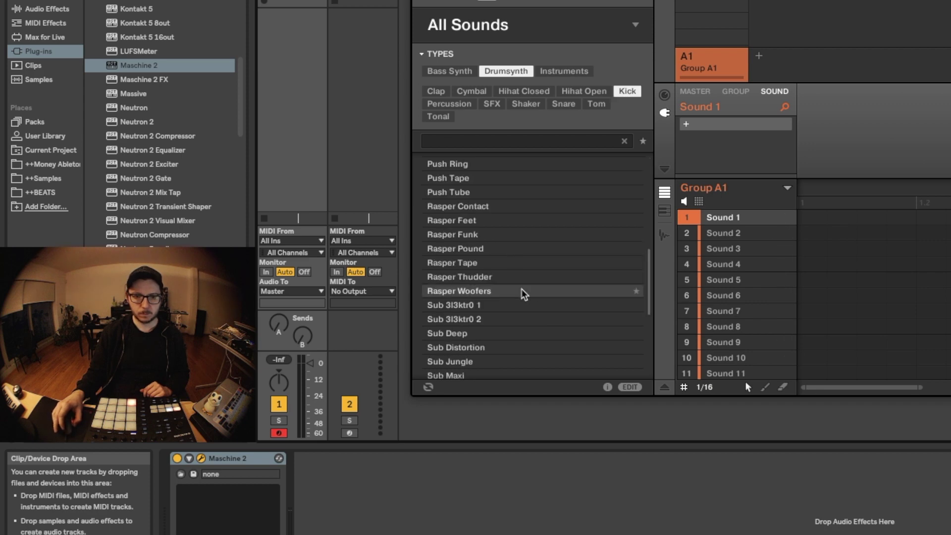
scroll(519, 297, "down", 1)
left_click_drag(453, 334, 716, 218)
left_click(563, 106)
left_click_drag(452, 193, 726, 233)
Load the closed hi-hat Memory Funk into Sound 3 and the open hi-hat Hybrid Longer into Sound 4
left_click(526, 92)
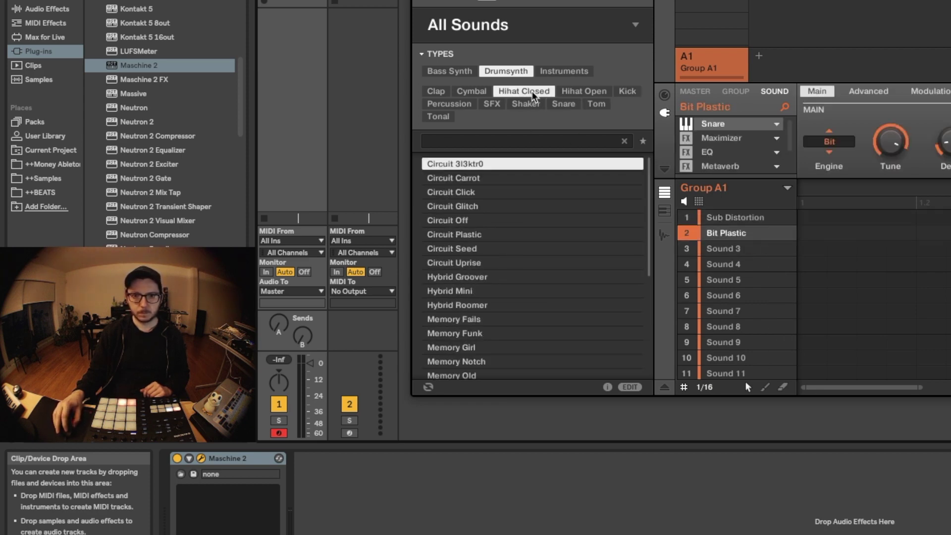
scroll(524, 277, "down", 1)
left_click_drag(505, 319, 750, 248)
left_click(584, 91)
left_click_drag(524, 278, 736, 264)
Fill Sounds 5 to 8 with the Instruments presets Bell Computer, Bazzinski, Basic Square and BLow
left_click(563, 71)
scroll(504, 219, "down", 10)
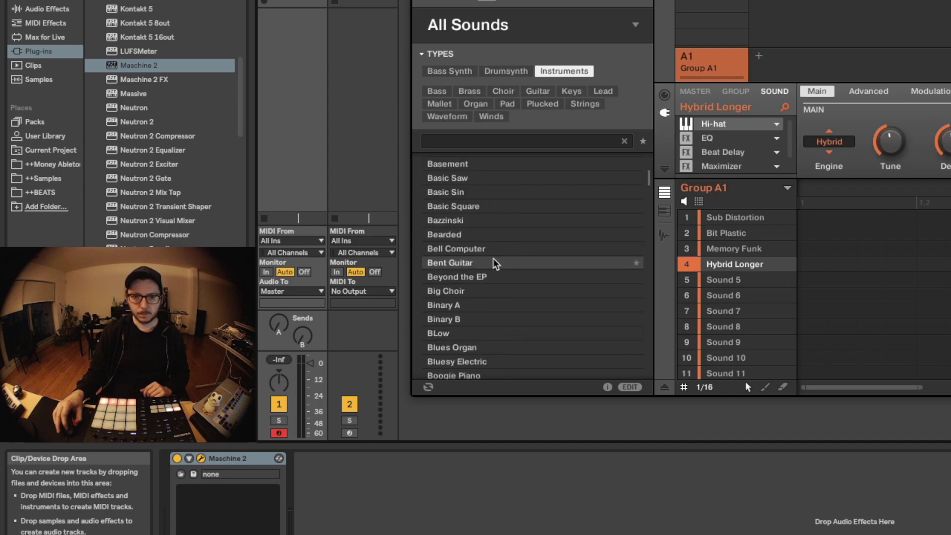
left_click_drag(495, 248, 727, 280)
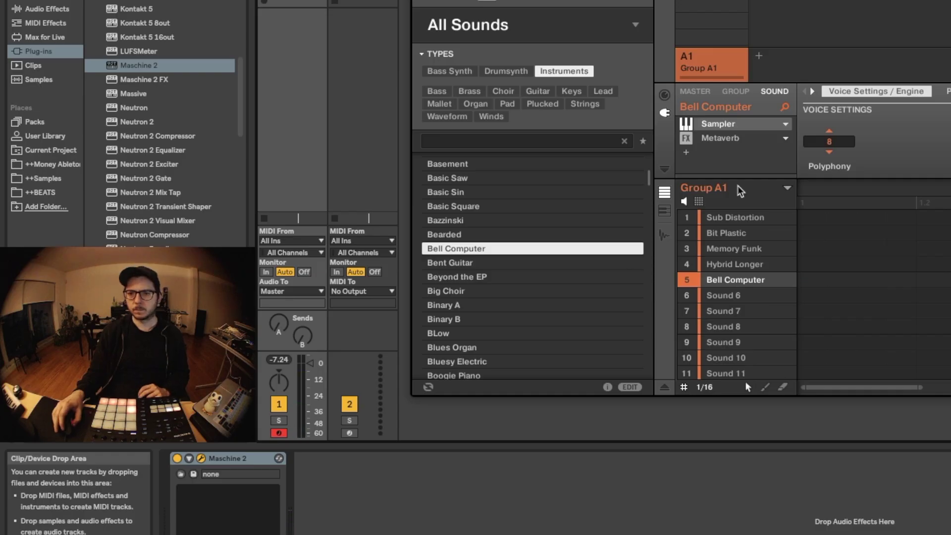
left_click_drag(297, 265, 483, 314)
left_click_drag(636, 281, 725, 311)
left_click_drag(573, 333, 725, 327)
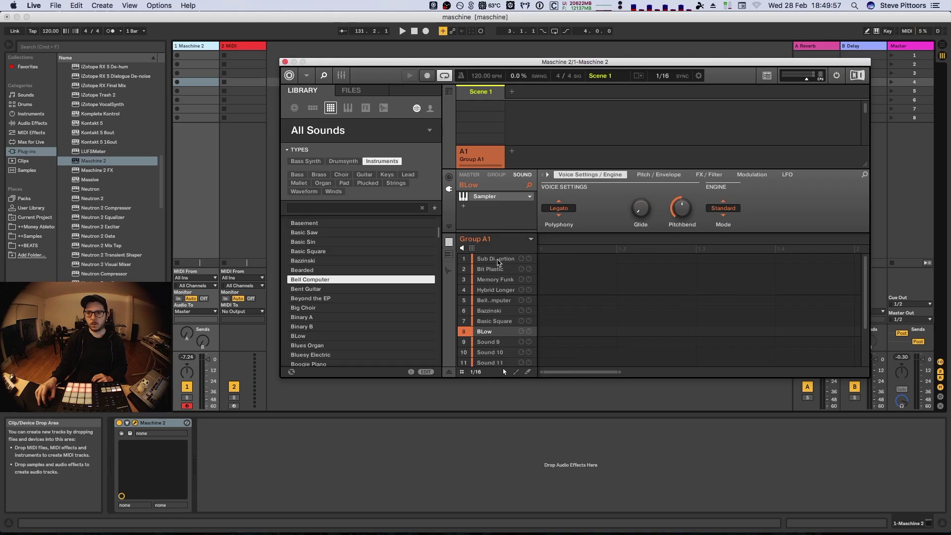
In Maschine's mixer view, route the audio outputs of Sub Distortion, Bit Plastic and Memory Funk to Ext. 1, Ext. 2 and Ext. 3
left_click(736, 218)
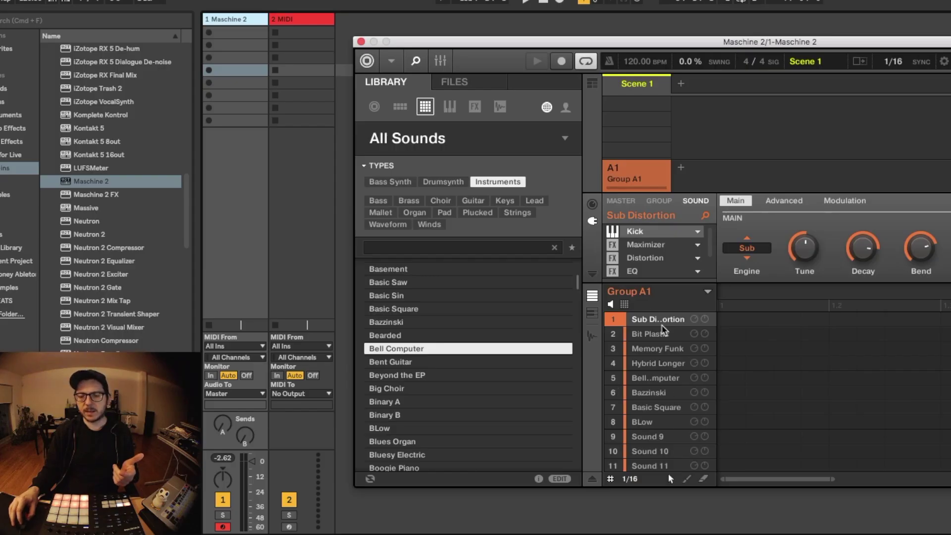
left_click(441, 61)
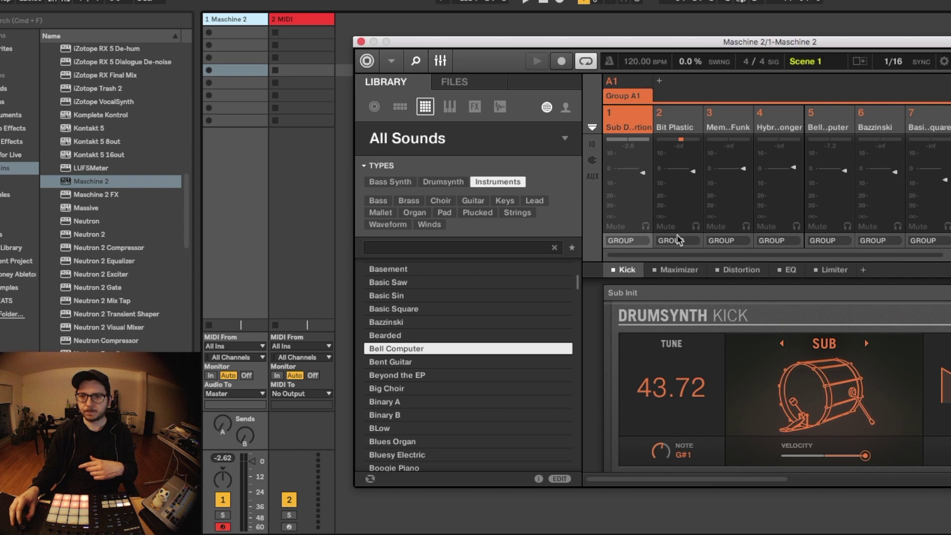
left_click(664, 241)
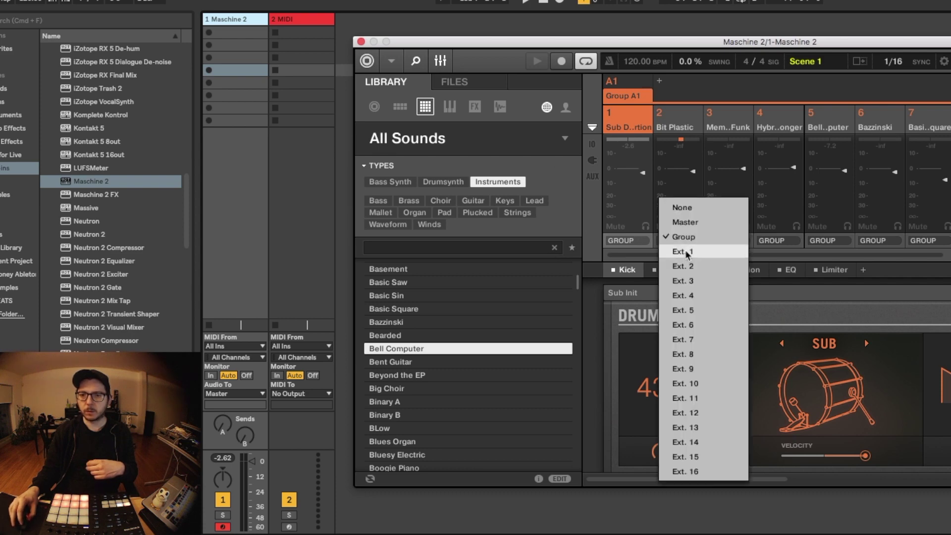
left_click(687, 250)
left_click(676, 241)
left_click(731, 262)
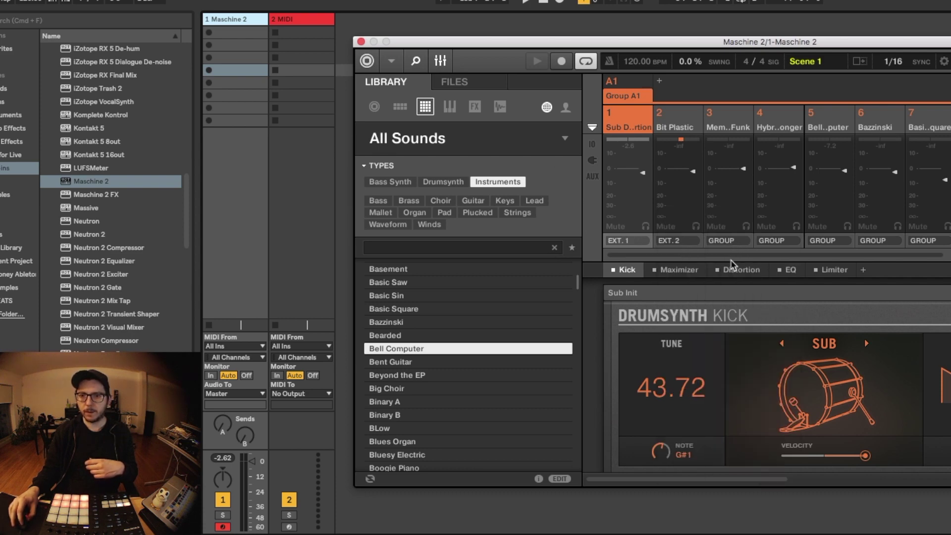
left_click(717, 242)
left_click(778, 281)
Route the audio outputs of Sounds 4 through 8 to Ext. 4 through Ext. 8 respectively
left_click(775, 241)
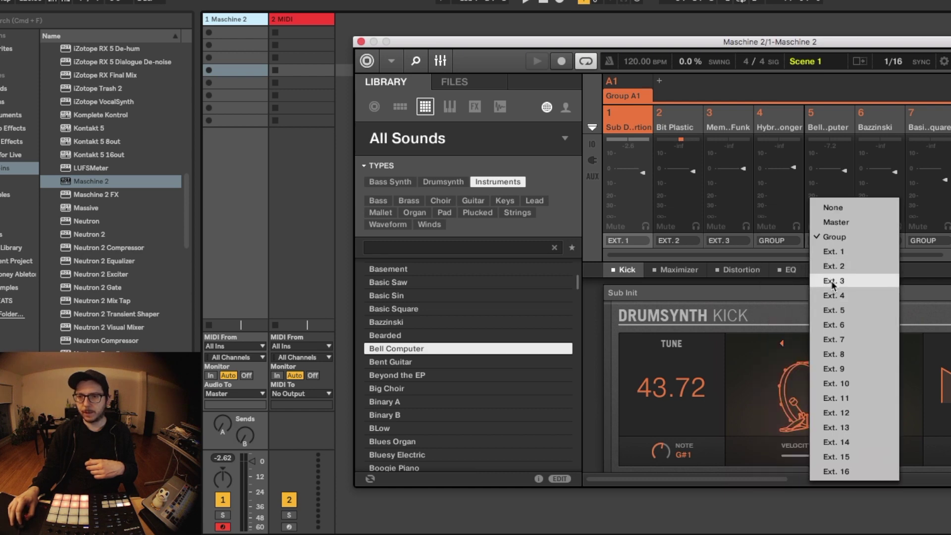
left_click(812, 295)
left_click(829, 242)
left_click(884, 310)
left_click(878, 242)
left_click(886, 325)
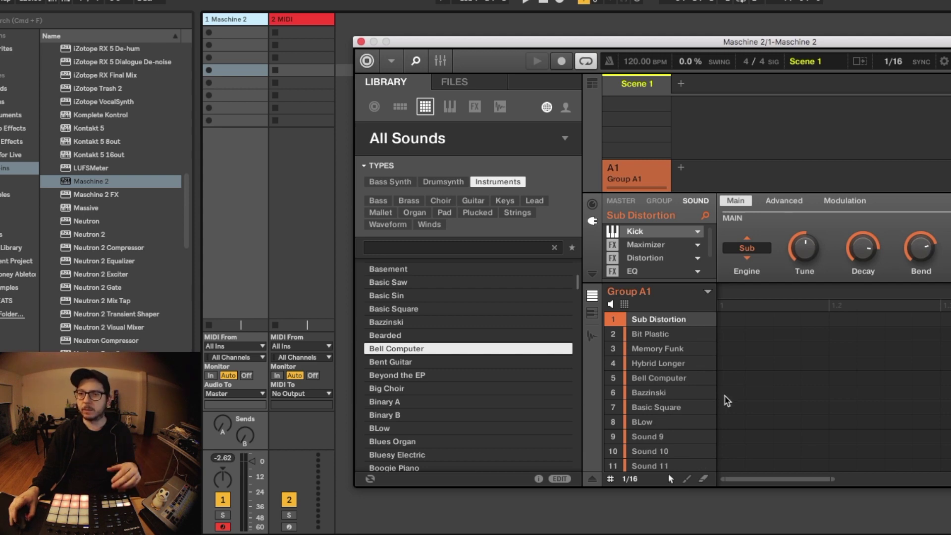
Show the mixer's IO settings and set the MIDI output of Sub Distortion and Bit Plastic to Host
key("super+m")
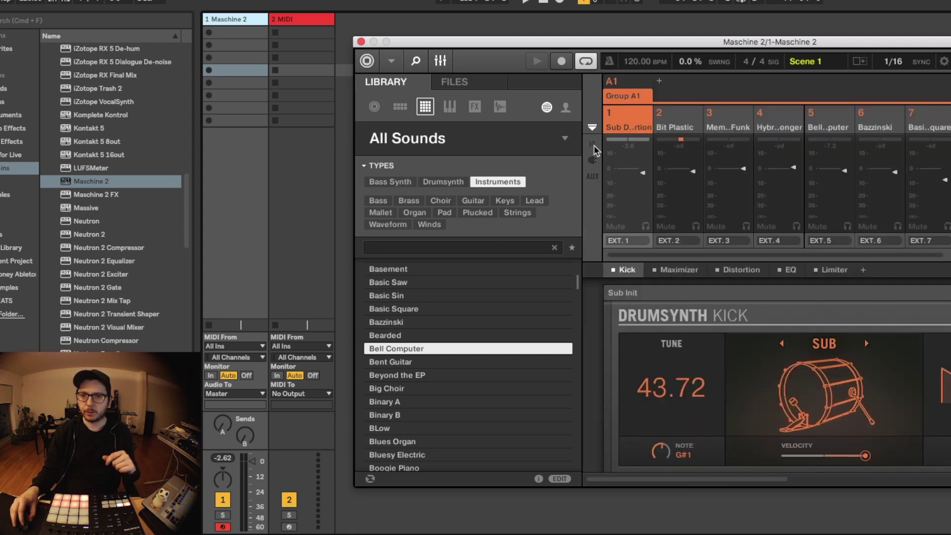
left_click(594, 147)
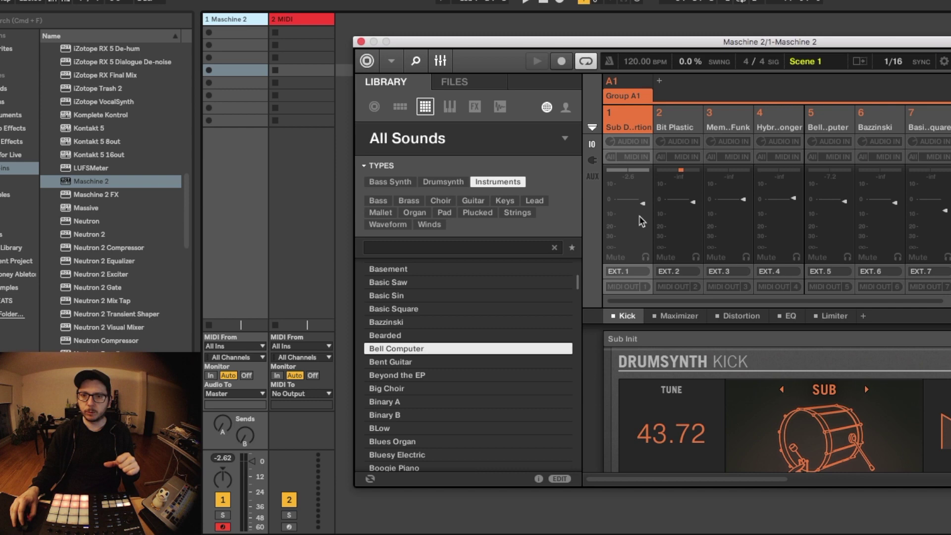
left_click(649, 287)
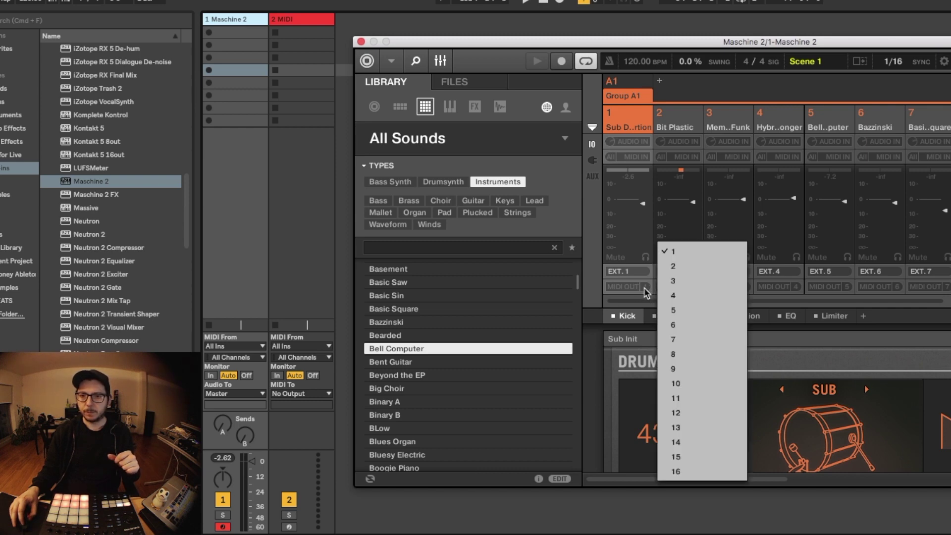
left_click(632, 284)
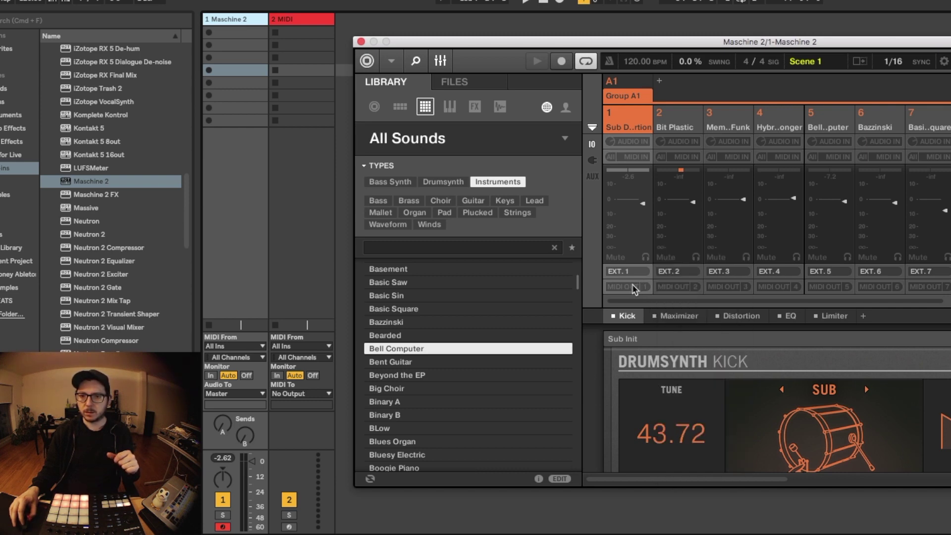
left_click(632, 285)
left_click(643, 321)
left_click(674, 288)
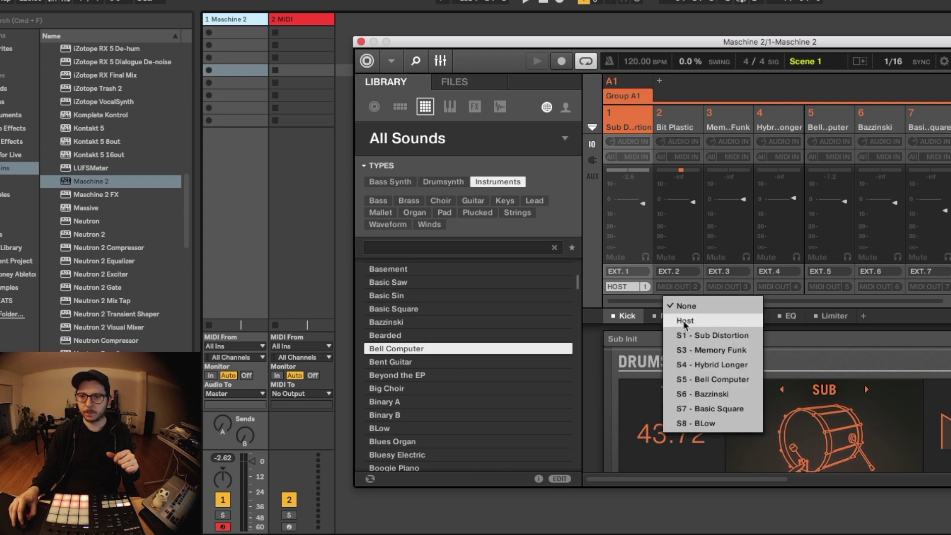
left_click(684, 321)
Set the MIDI output of Sounds 3 through 8, from Memory Funk to BLow, to Host
left_click(725, 287)
left_click(735, 320)
left_click(775, 286)
left_click(785, 321)
left_click(826, 287)
left_click(836, 320)
left_click(871, 287)
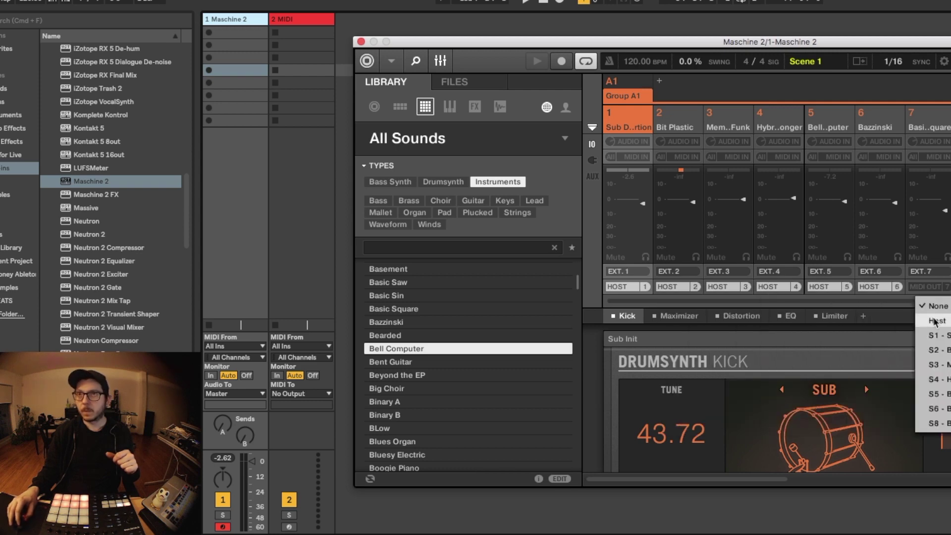
left_click(936, 321)
Set the MIDI input of Sub Distortion, Bit Plastic and Memory Funk to Host
left_click(634, 156)
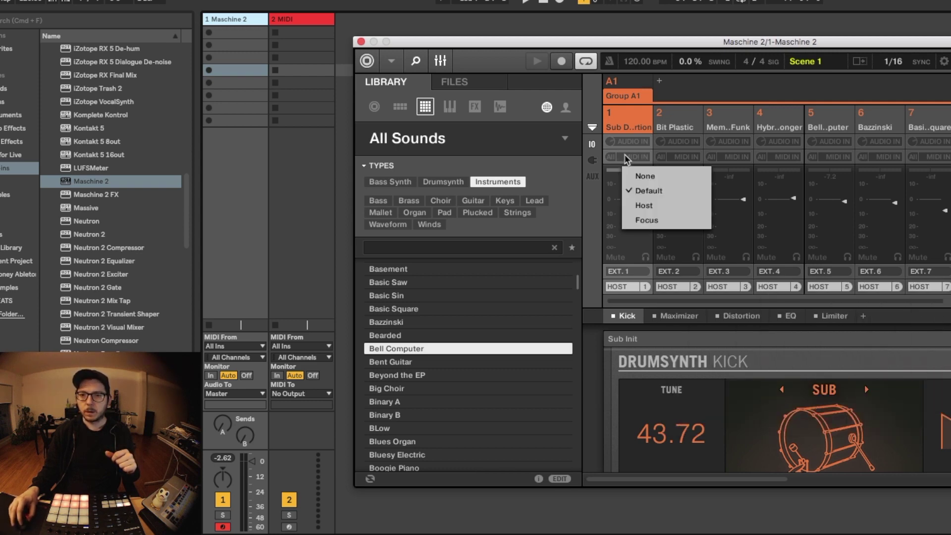
left_click(656, 200)
left_click_drag(686, 156, 693, 205)
left_click(736, 156)
left_click(743, 205)
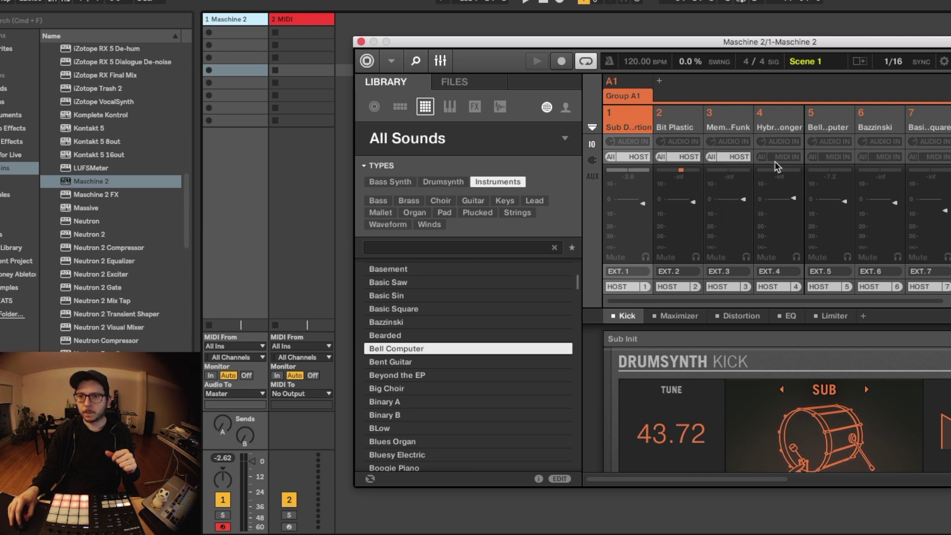
Set the MIDI input of Sounds 4 through 8, from Hybrid Longer to BLow, to Host
left_click(787, 157)
left_click(794, 205)
left_click(838, 157)
left_click(846, 205)
left_click(888, 157)
left_click(896, 205)
left_click(939, 156)
left_click(944, 205)
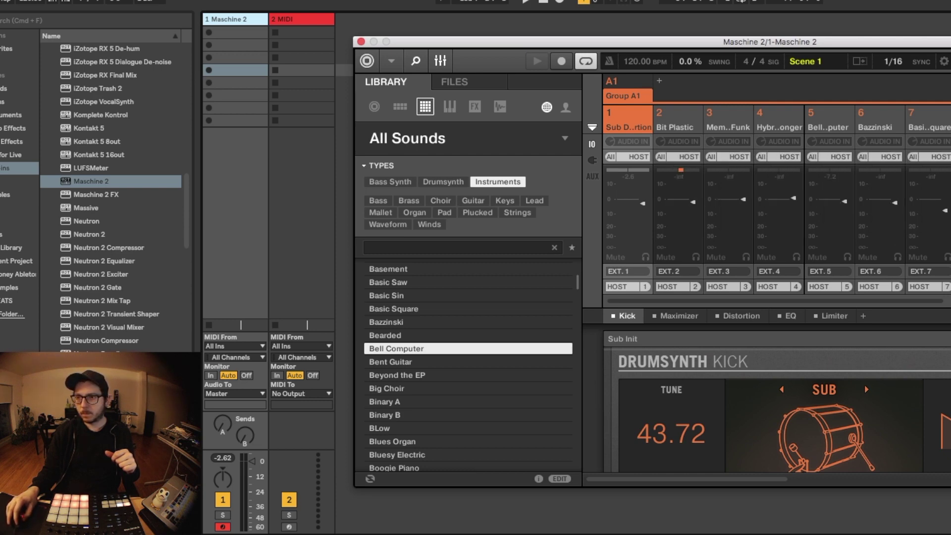
Assign MIDI input channels 1 through 4 to Sounds 1 through 4, matching each sound's number
left_click(611, 156)
left_click(644, 193)
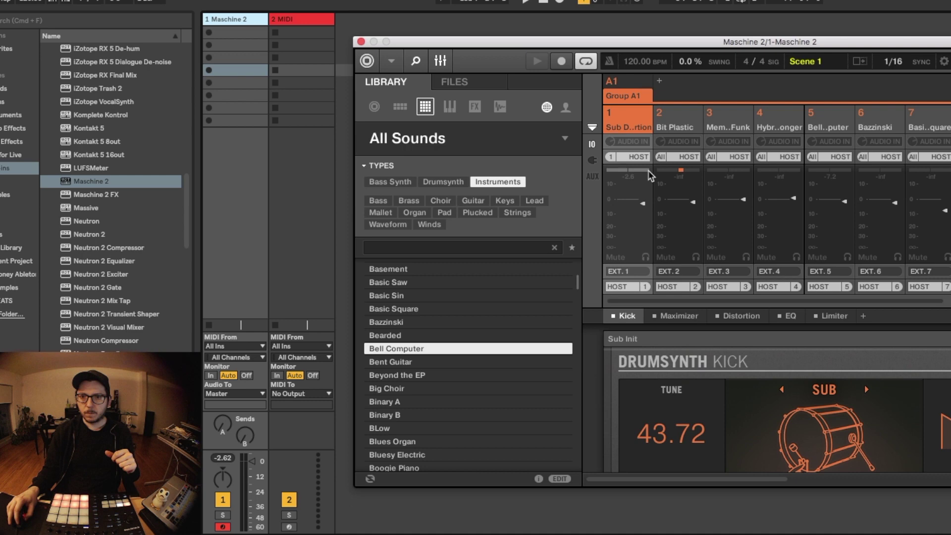
left_click(661, 157)
left_click(687, 207)
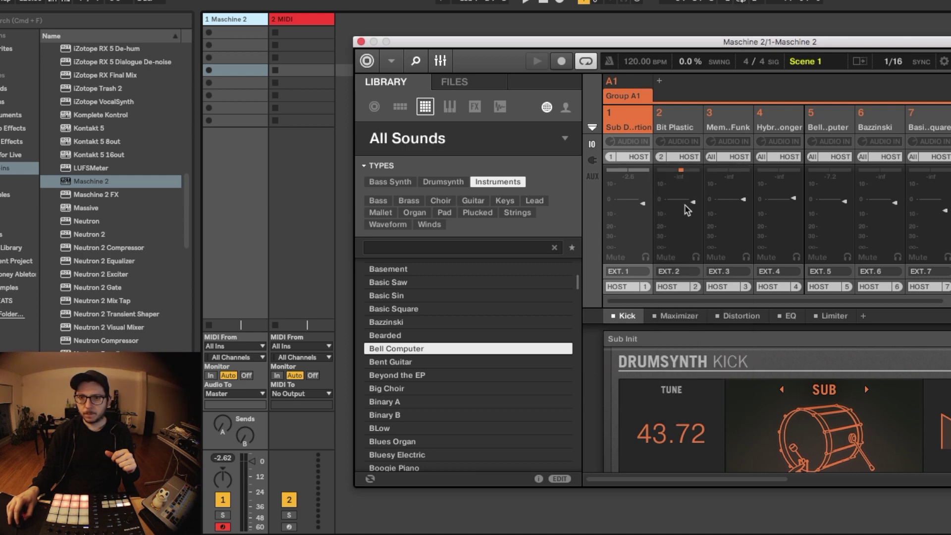
left_click(712, 157)
left_click(742, 224)
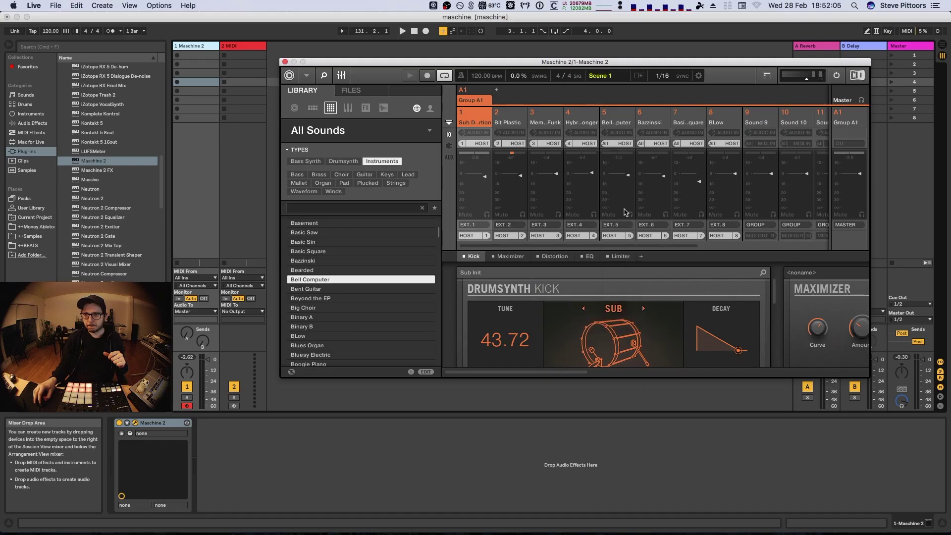
Assign MIDI input channels 5 through 8 to Bell Computer, Bazzinski, Basic Square and BLow
left_click(641, 143)
left_click(666, 220)
left_click(677, 144)
left_click(701, 230)
left_click(712, 143)
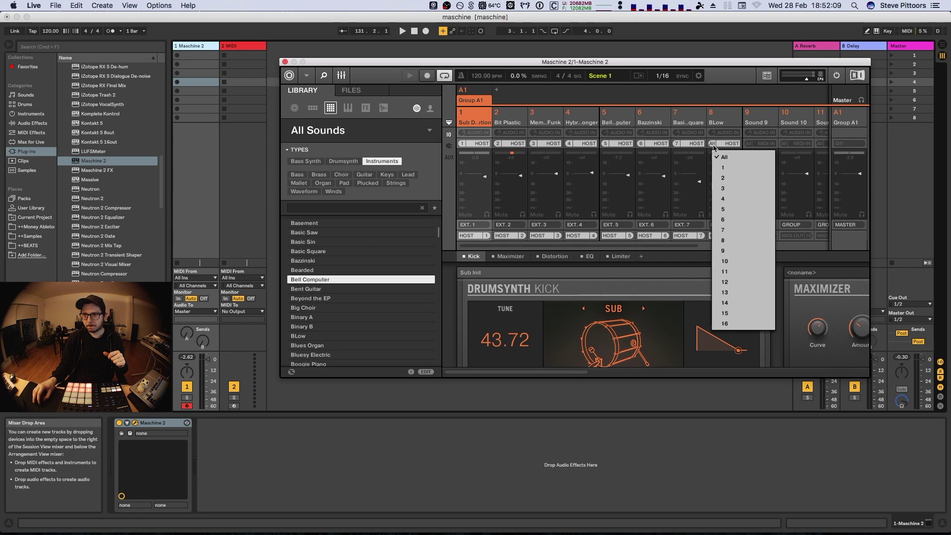
left_click(736, 241)
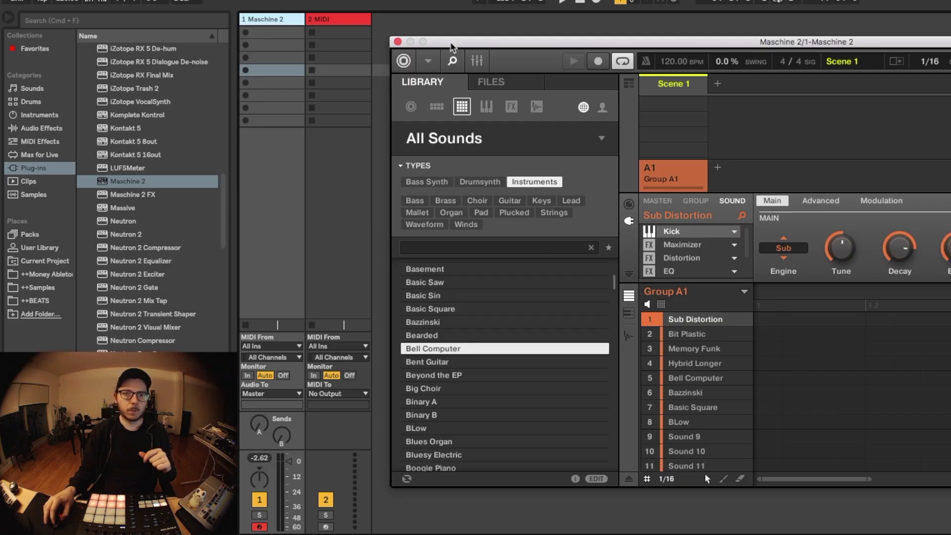
Add an External Instrument device to the second MIDI track and send its MIDI to 1-Maschine 2
left_click_drag(453, 48, 513, 60)
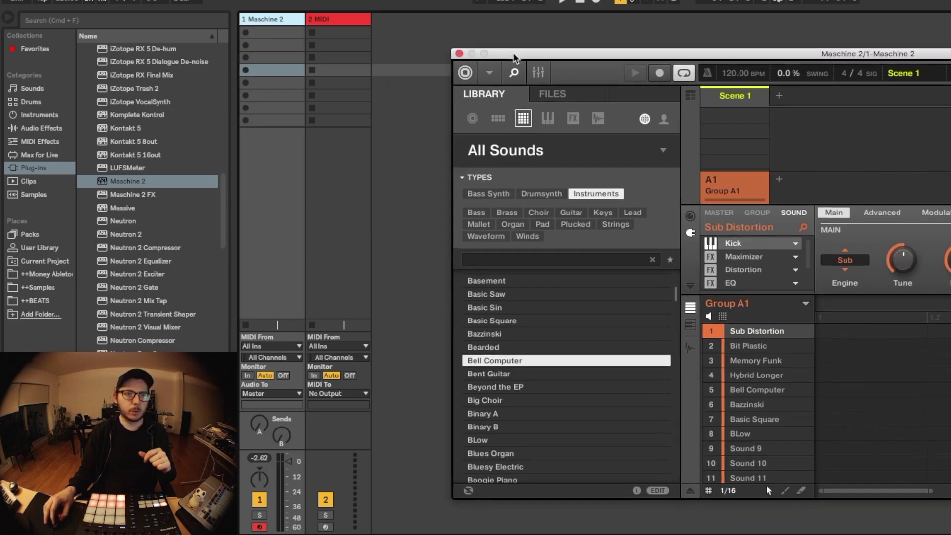
left_click(42, 128)
left_click(39, 115)
left_click_drag(133, 102, 340, 47)
left_click(225, 426)
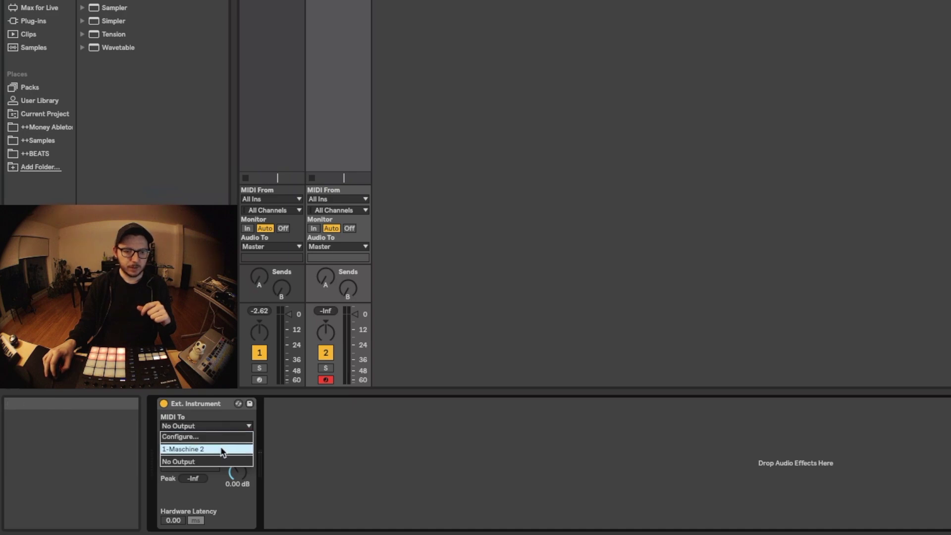
left_click(221, 450)
Examine the control surface and MIDI port settings in Live's Link/MIDI preferences, and close the preferences
left_click(34, 6)
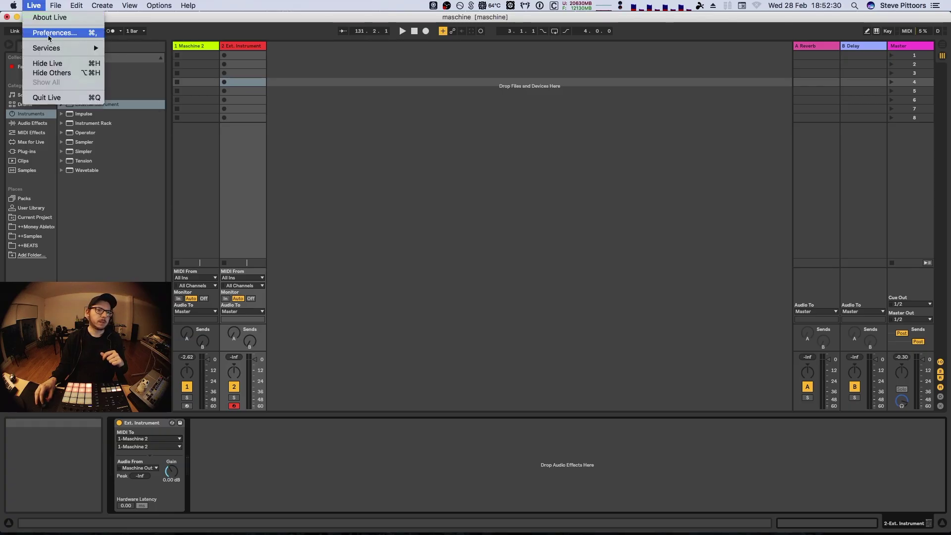
left_click(49, 32)
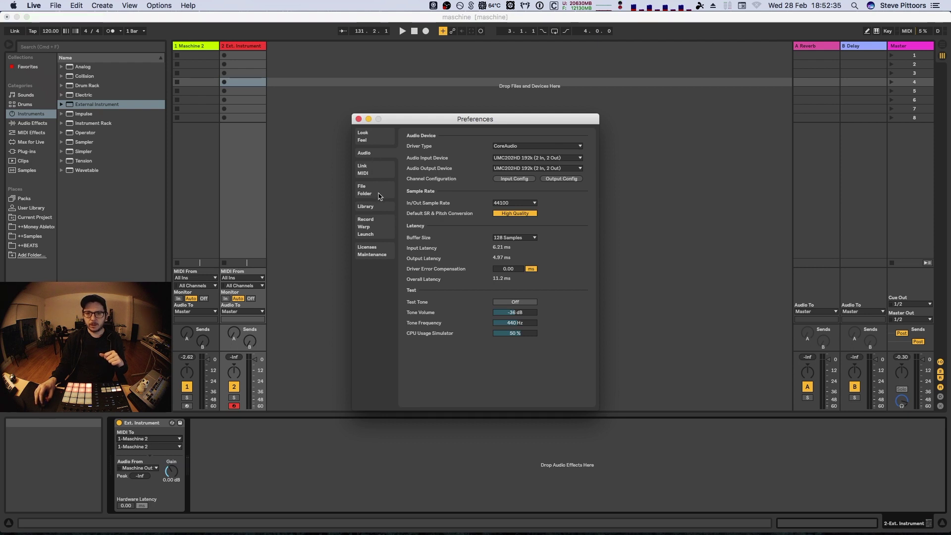
left_click(380, 174)
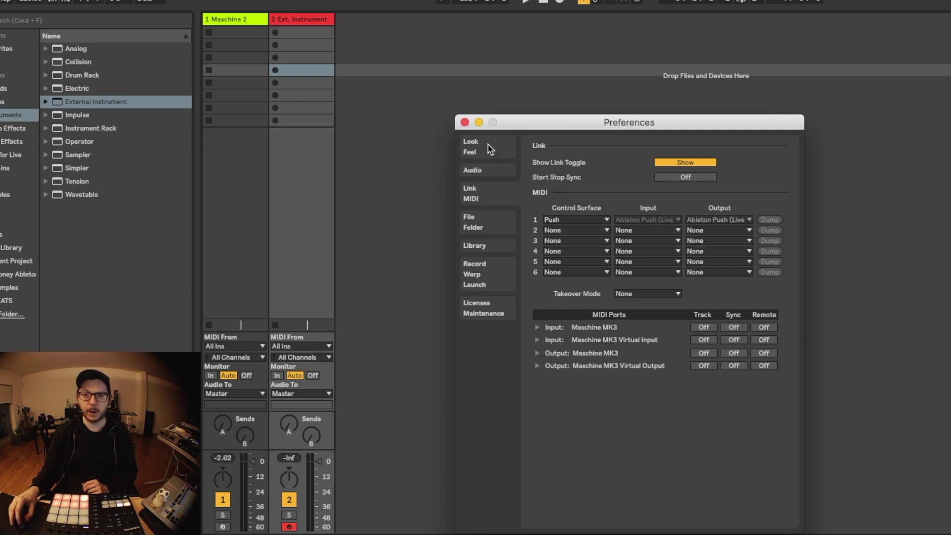
key("super+comma")
Rename the External Instrument track to 1 and select it
right_click(303, 20)
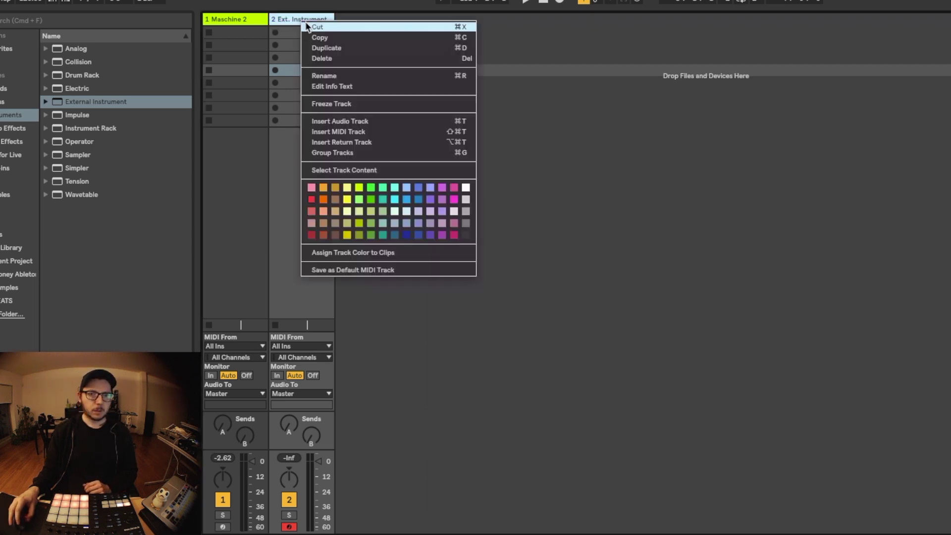
left_click(340, 76)
type("1")
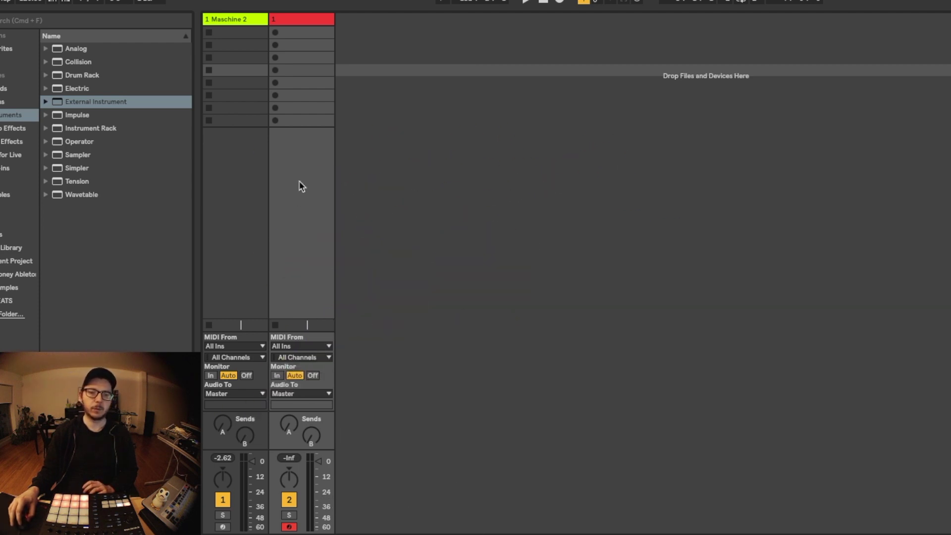
left_click(308, 22)
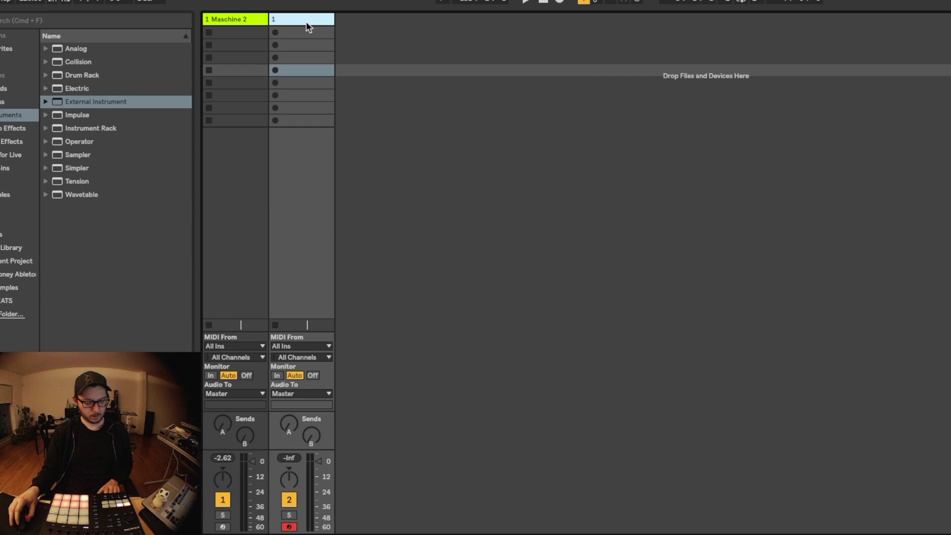
Duplicate External Instrument track 1 and rename the copy to 2
key("super+d")
right_click(358, 20)
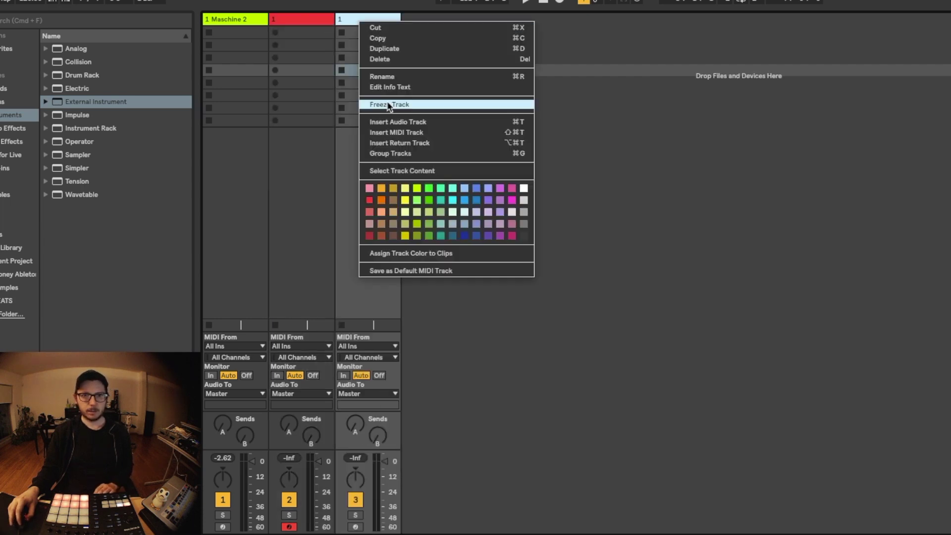
left_click(391, 74)
type("2")
key("Return")
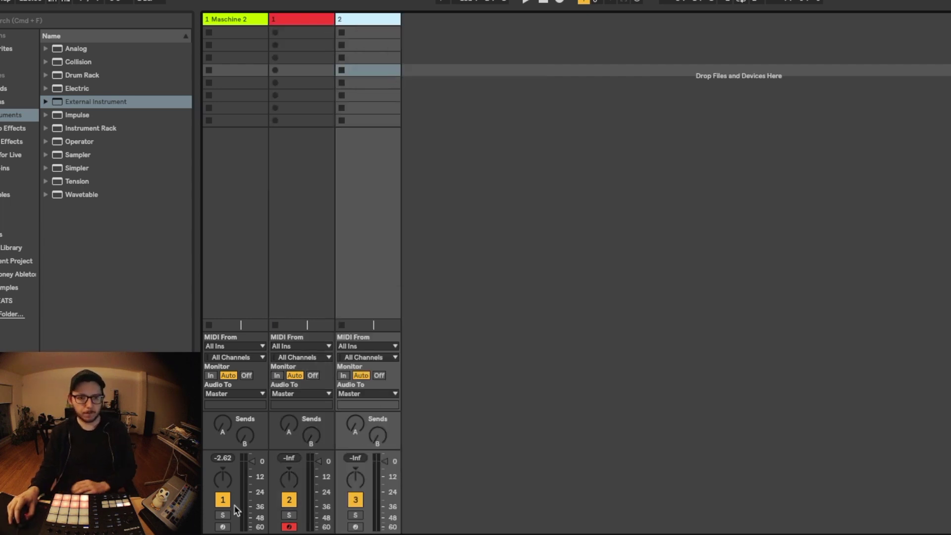
Duplicate track 2 five times to add more External Instrument tracks
right_click(361, 21)
left_click(399, 49)
key("super+d")
key("super+d")
key("super+d")
key("super+d")
Rename the first three copies of track 2 to 3, 4 and 5
right_click(442, 23)
left_click(474, 79)
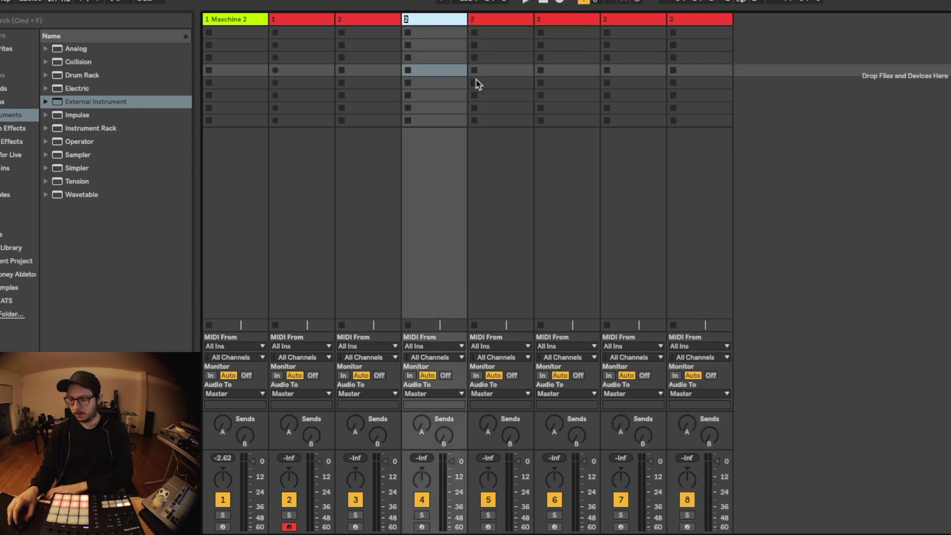
type("3")
right_click(502, 21)
left_click(529, 78)
type("4")
right_click(562, 23)
left_click(598, 78)
type("5")
Rename the last two copies of track 2 to 6 and 7
right_click(628, 22)
left_click(658, 77)
type("6")
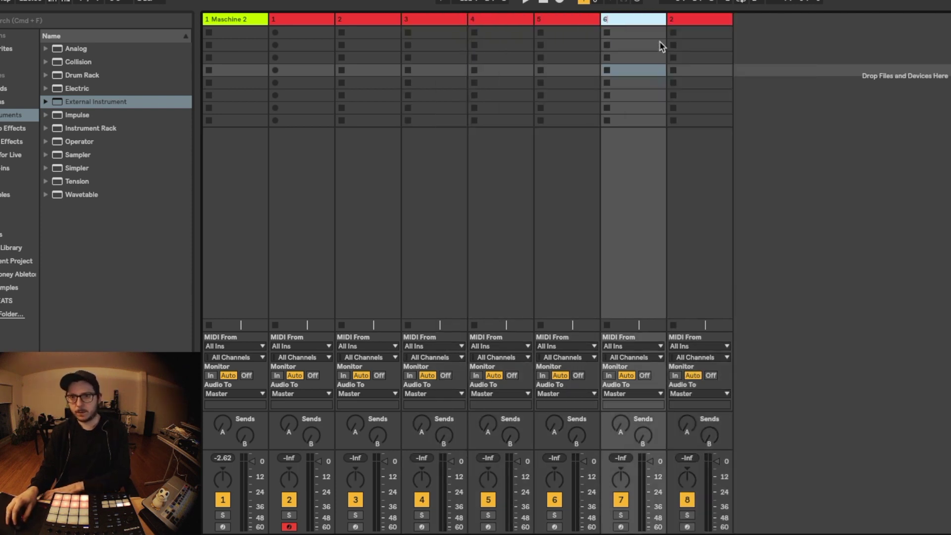
right_click(685, 22)
left_click(706, 76)
type("7")
right_click(712, 25)
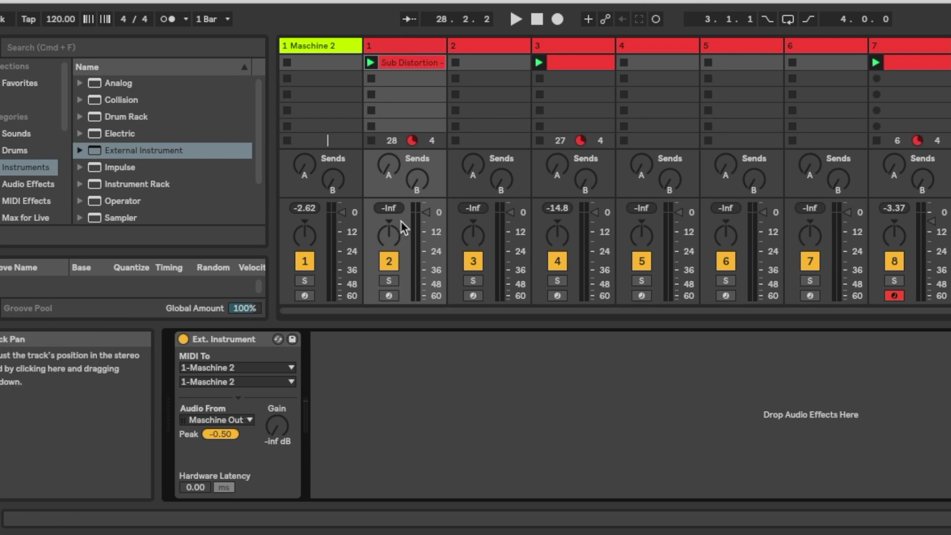
Set the MIDI To channel of the External Instruments on tracks 1, 2 and 3 to the Maschine 2 channel matching each track's number
left_click(243, 382)
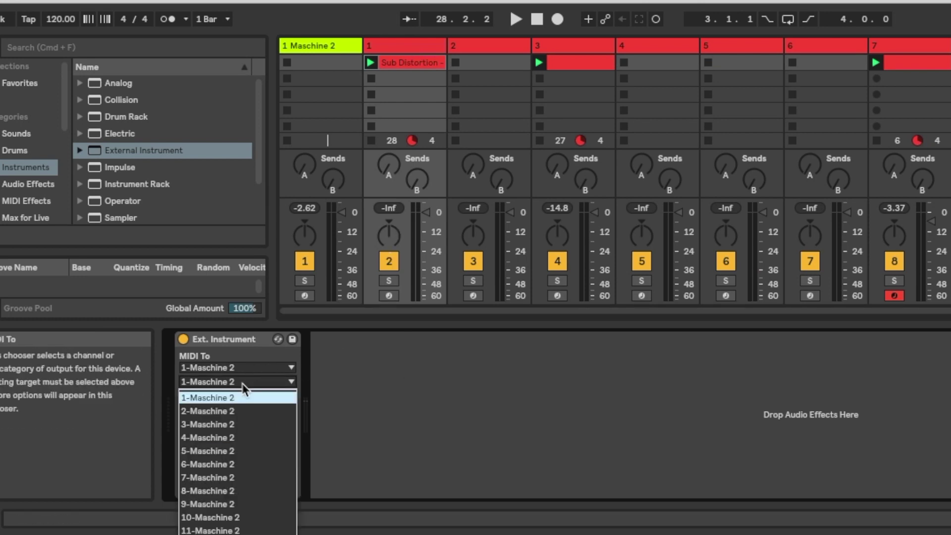
left_click(242, 411)
left_click(493, 46)
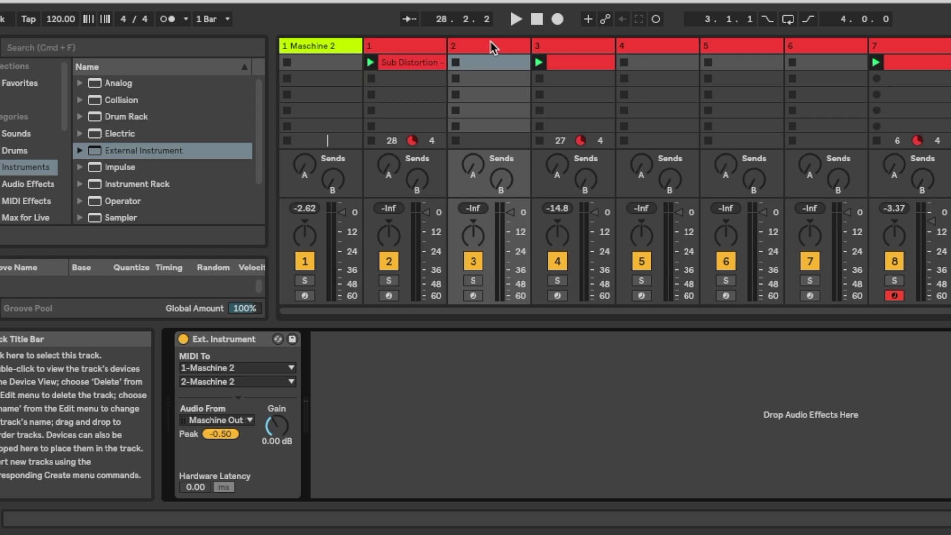
left_click(261, 382)
left_click(250, 413)
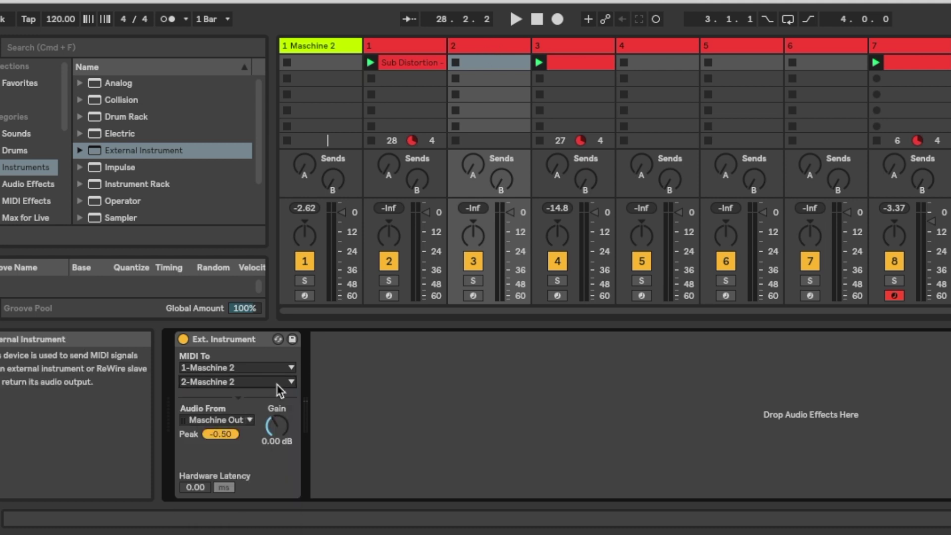
left_click(548, 45)
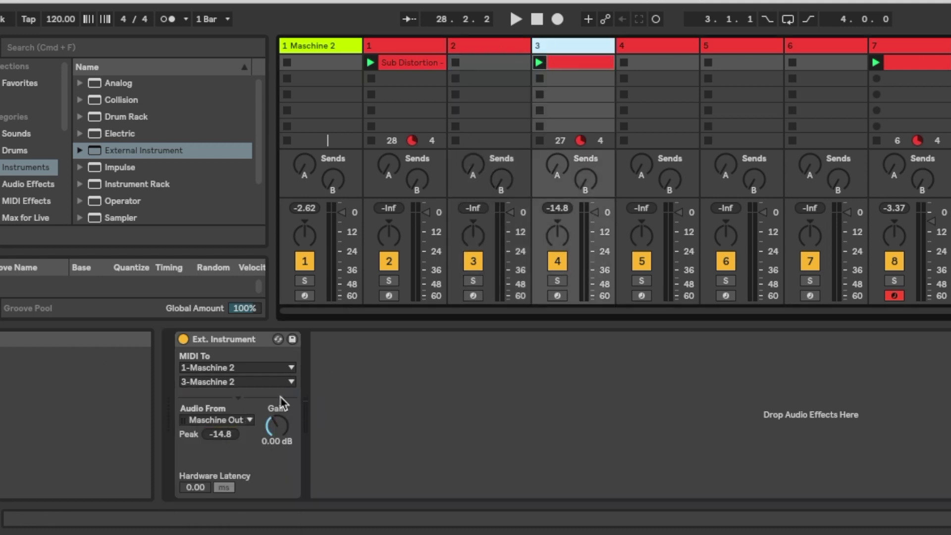
left_click(263, 382)
left_click(249, 424)
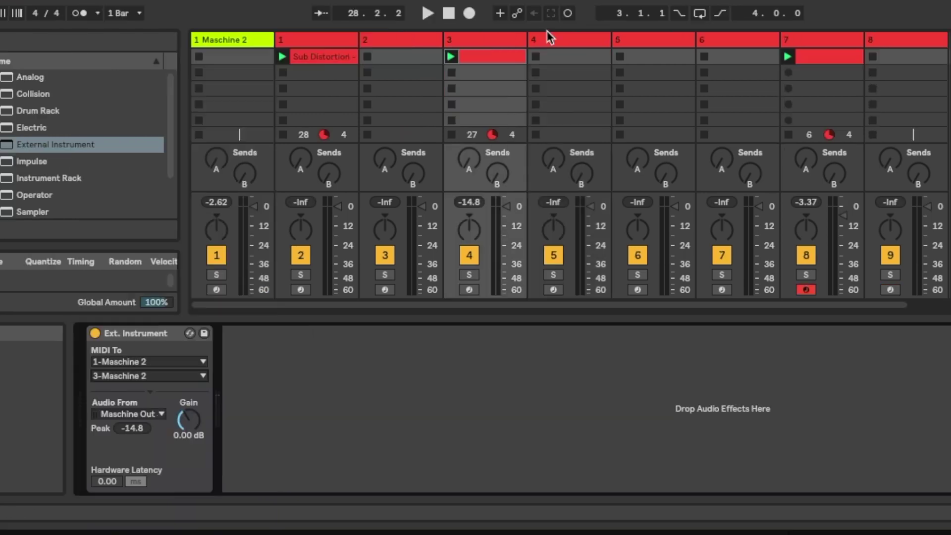
Set the MIDI To channel to 6-Maschine 2 on track 6 and to 8-Maschine 2 on track 8
left_click(728, 39)
left_click(204, 376)
left_click(149, 473)
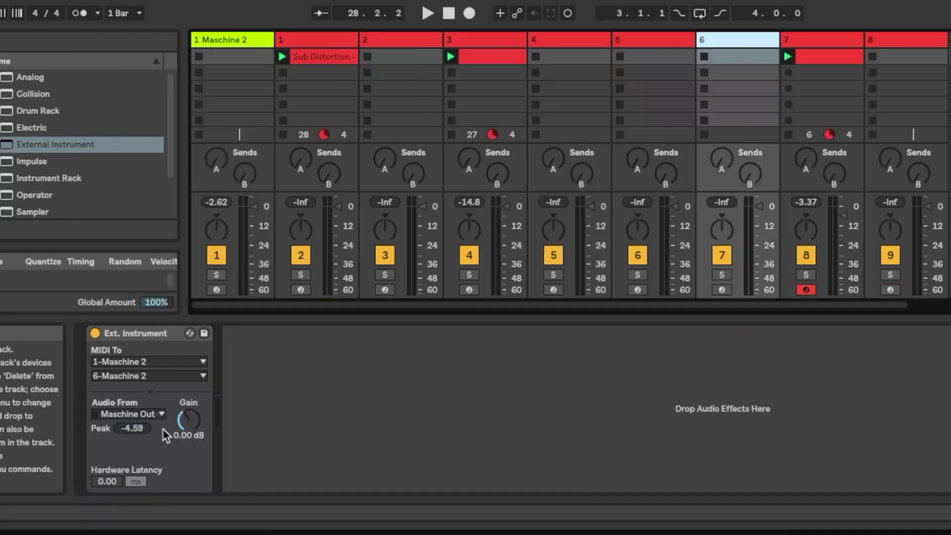
left_click(164, 376)
left_click(149, 459)
left_click(849, 40)
left_click(879, 40)
left_click(148, 376)
left_click(140, 484)
Set Audio From on tracks 2 and 3 to the Maschine Out matching each track's number
left_click(426, 58)
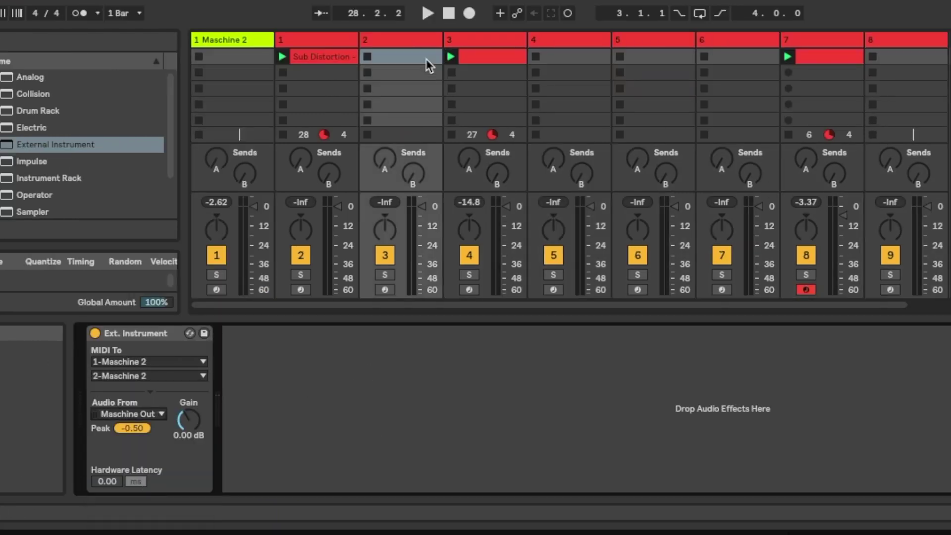
left_click(412, 33)
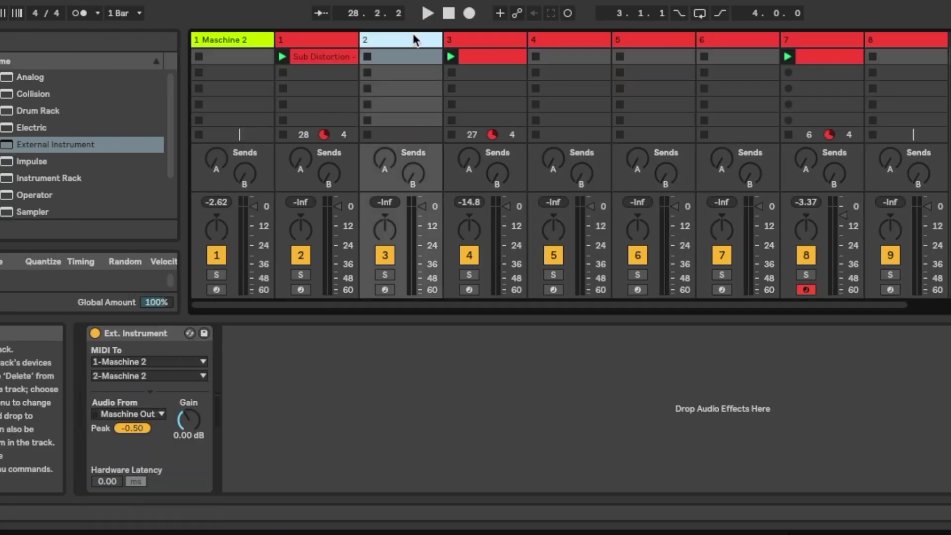
left_click(131, 415)
left_click(139, 439)
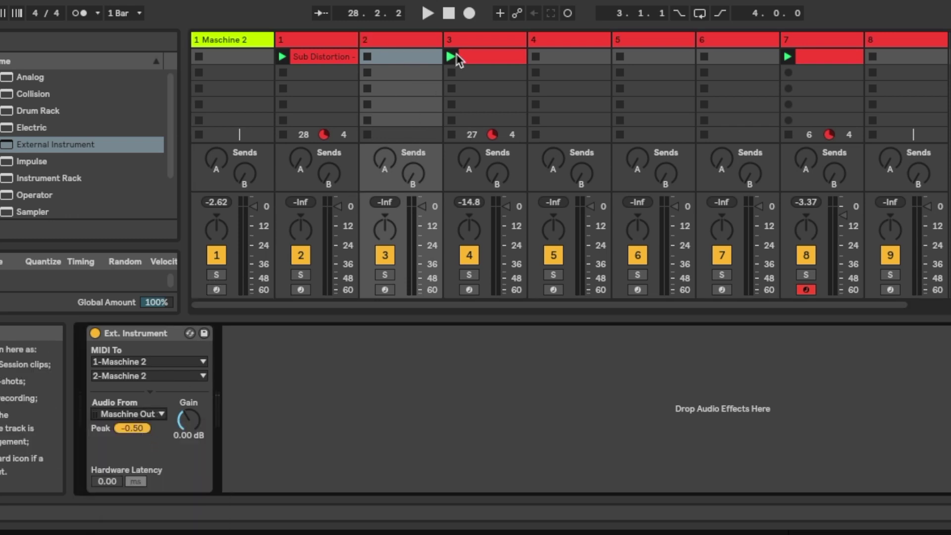
left_click(469, 40)
left_click(143, 415)
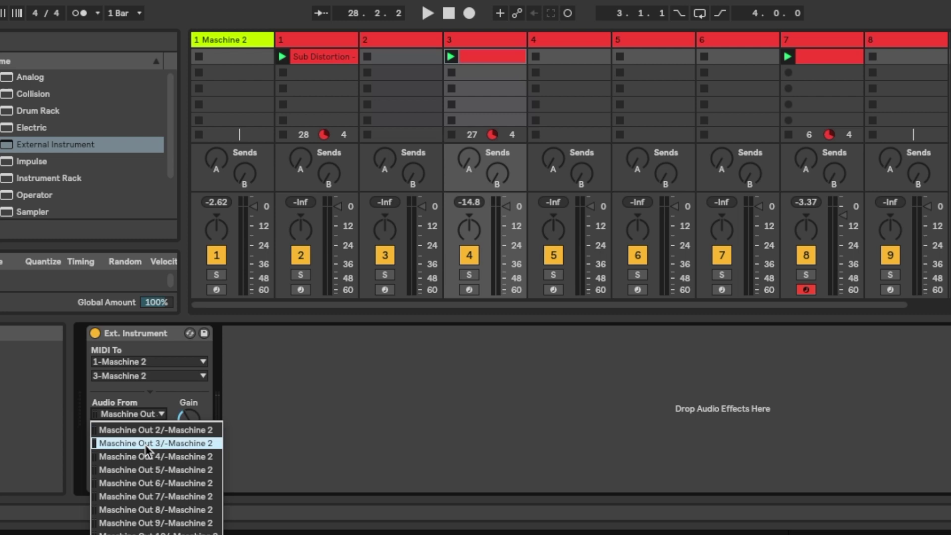
left_click(146, 445)
Set Audio From on tracks 4 and 5 to the Maschine Out matching each track's number
left_click(543, 55)
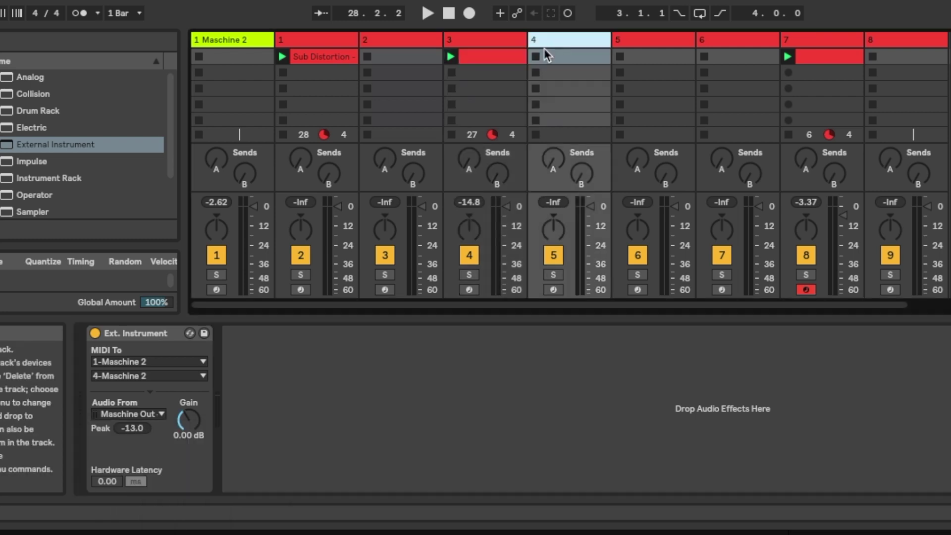
left_click(128, 415)
left_click(134, 444)
left_click(654, 56)
left_click(131, 414)
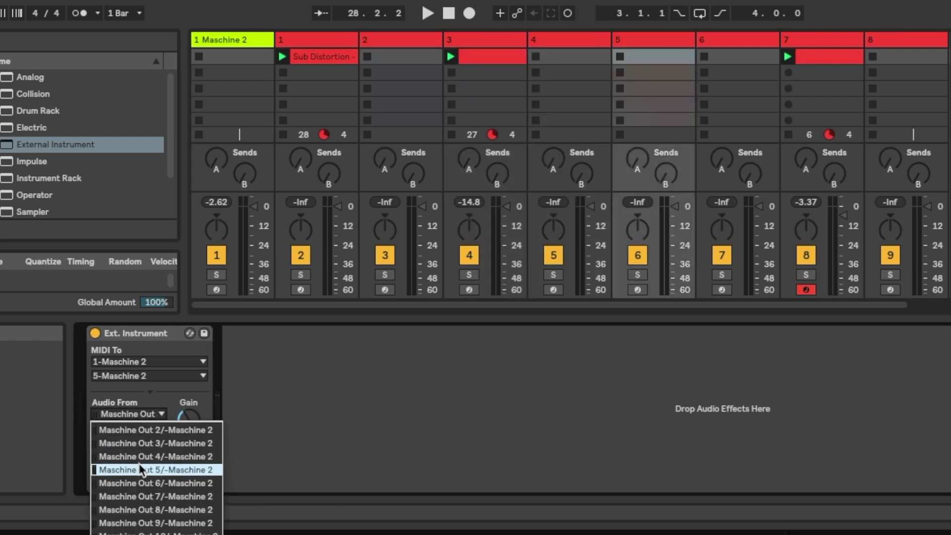
left_click(139, 469)
Set Audio From to Maschine Out 6, 7 and 8 on tracks 6, 7 and 8 respectively
left_click(722, 40)
left_click(147, 415)
left_click(144, 483)
left_click(805, 41)
left_click(144, 414)
left_click(144, 496)
left_click(887, 40)
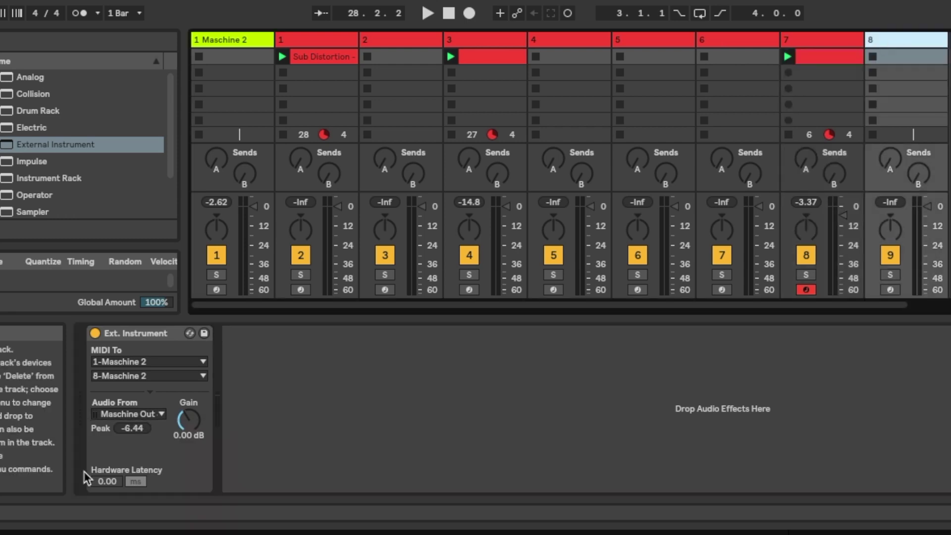
left_click(130, 415)
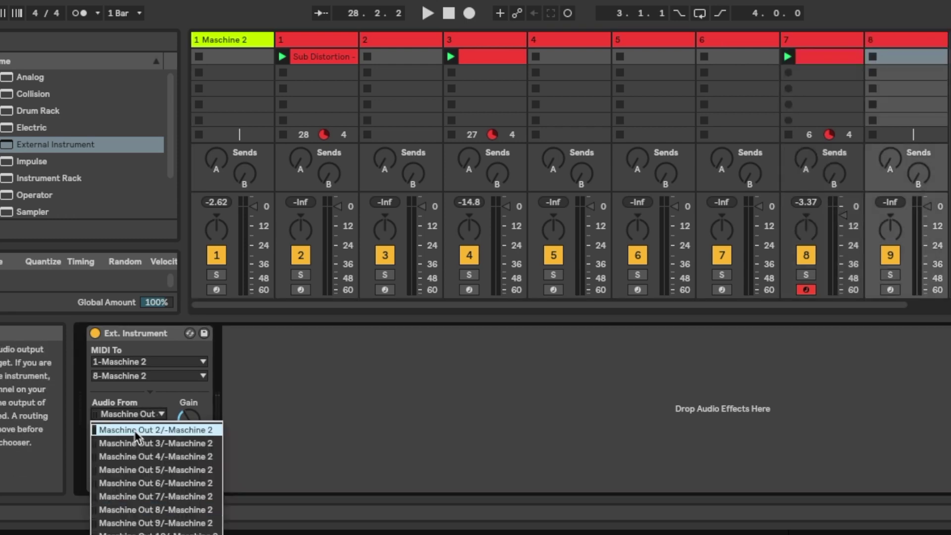
left_click(133, 510)
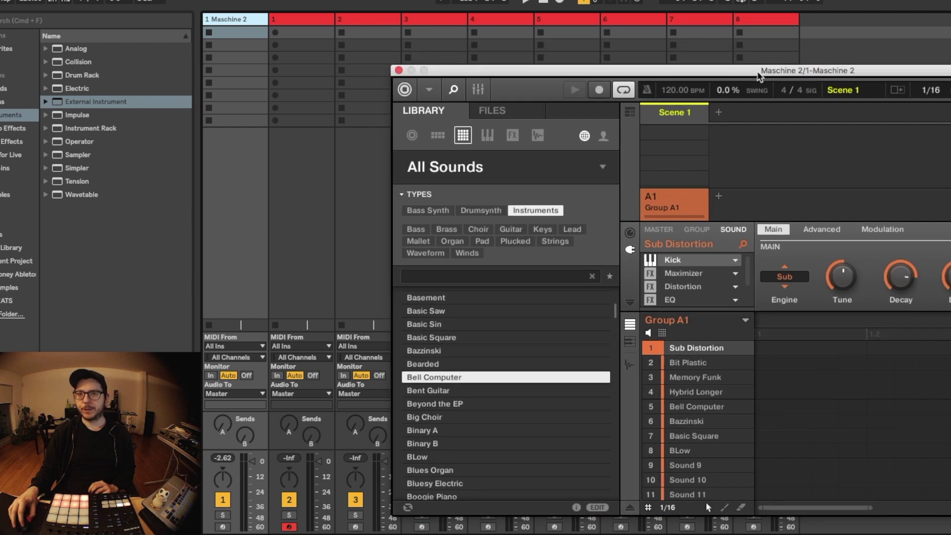
Turn off Thru in the MIDI input settings of the Sub Distortion sound in the Maschine 2 plug-in
left_click_drag(760, 77, 725, 84)
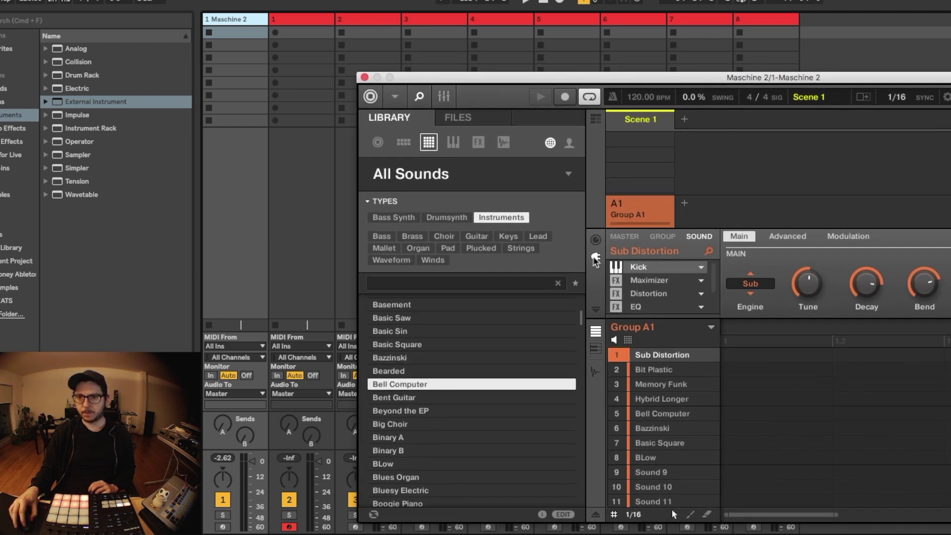
left_click(597, 241)
left_click(814, 237)
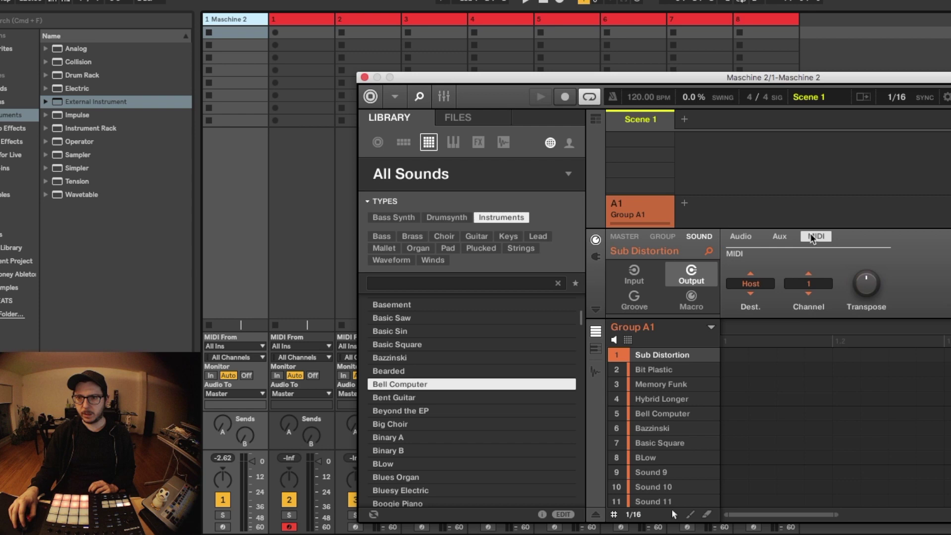
left_click(634, 275)
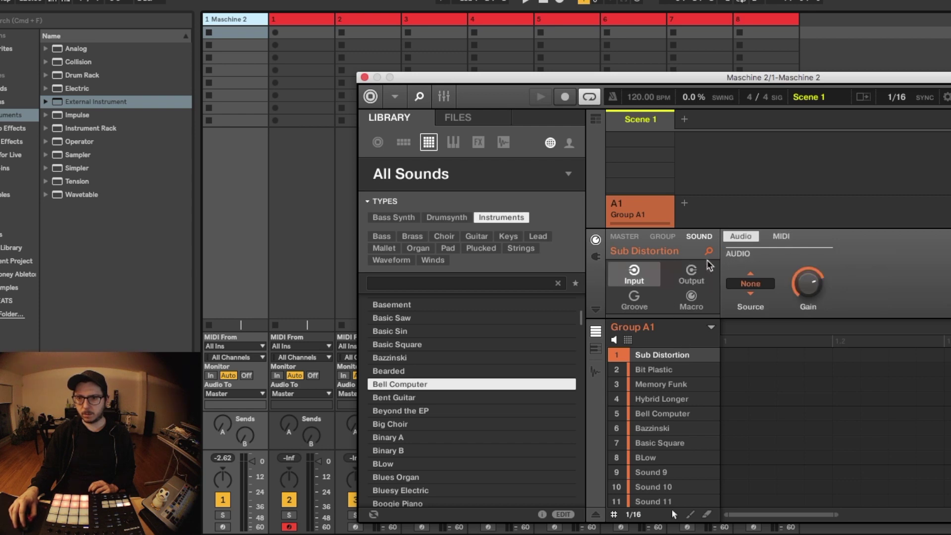
left_click(790, 237)
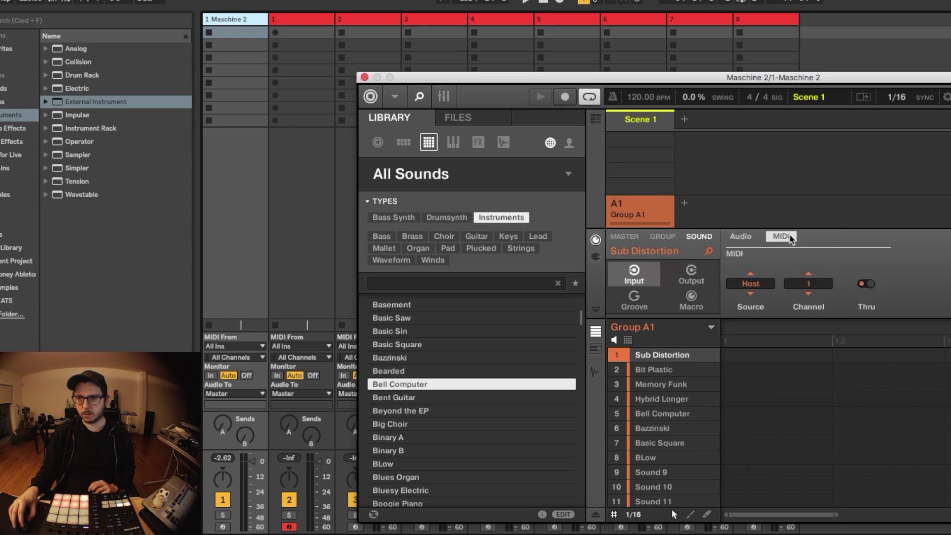
left_click(871, 285)
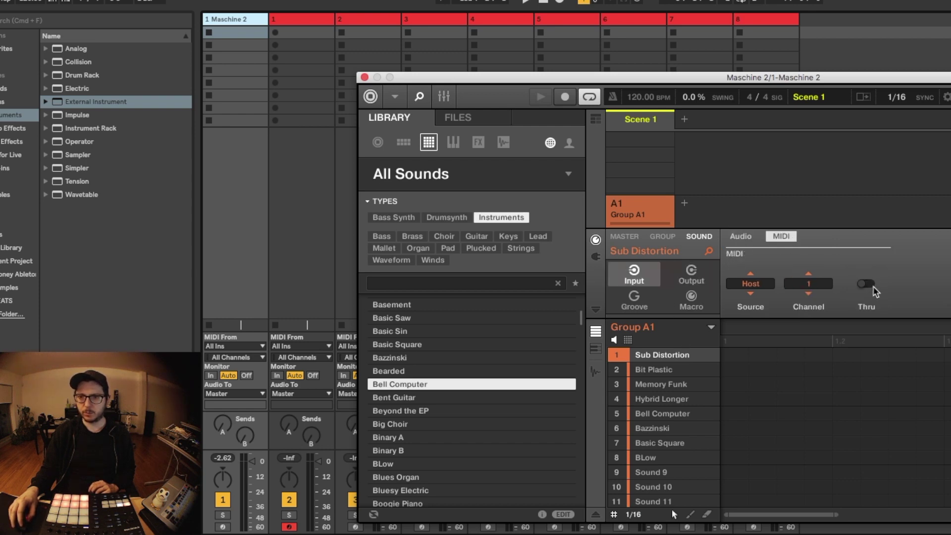
Make sure MIDI Thru is off for every sound from Bit Plastic to BLow
left_click(654, 371)
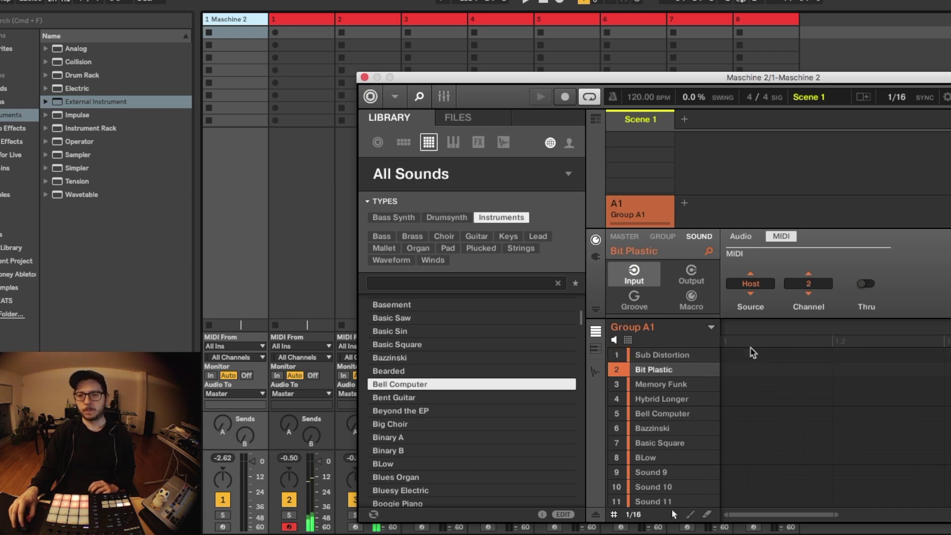
left_click(657, 386)
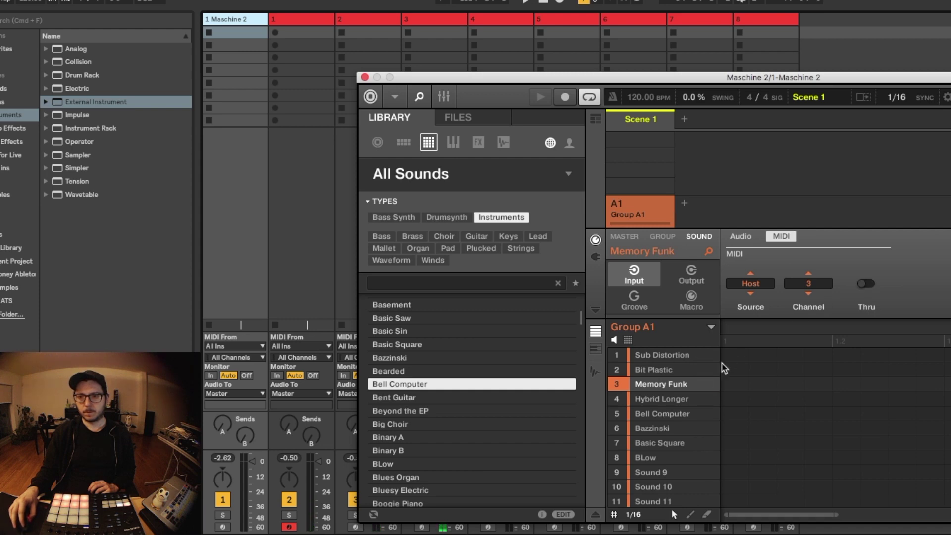
left_click(662, 399)
left_click(660, 415)
left_click(659, 428)
left_click(867, 285)
left_click(659, 443)
left_click(867, 285)
left_click(659, 458)
left_click(867, 285)
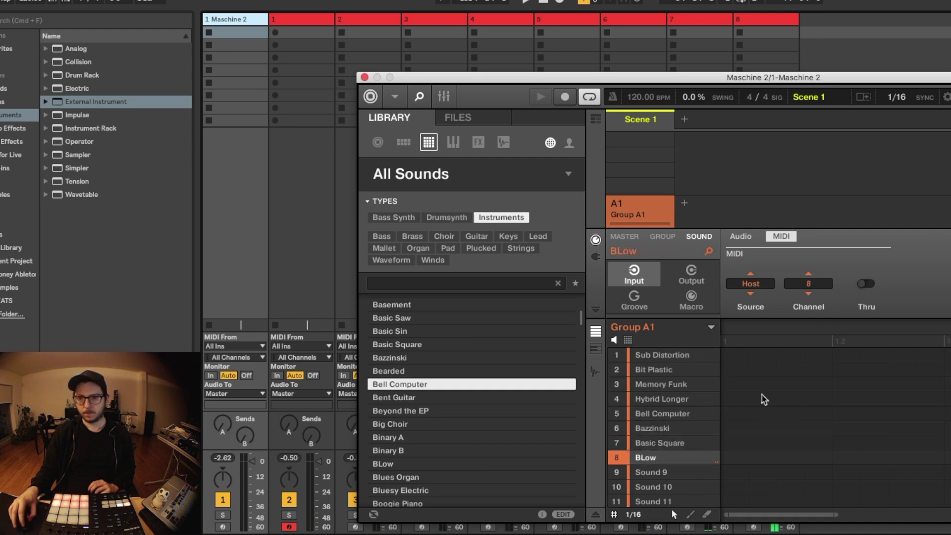
Create a one-bar pattern in Scene 1 with a Sub Distortion hit on each of the four beats, and play it
left_click(662, 355)
left_click_drag(452, 78, 514, 62)
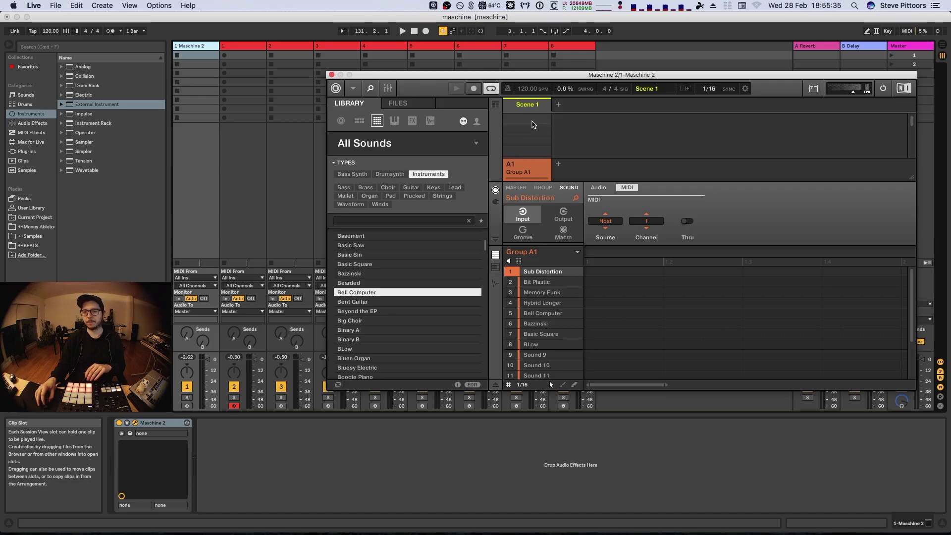
left_click(540, 120)
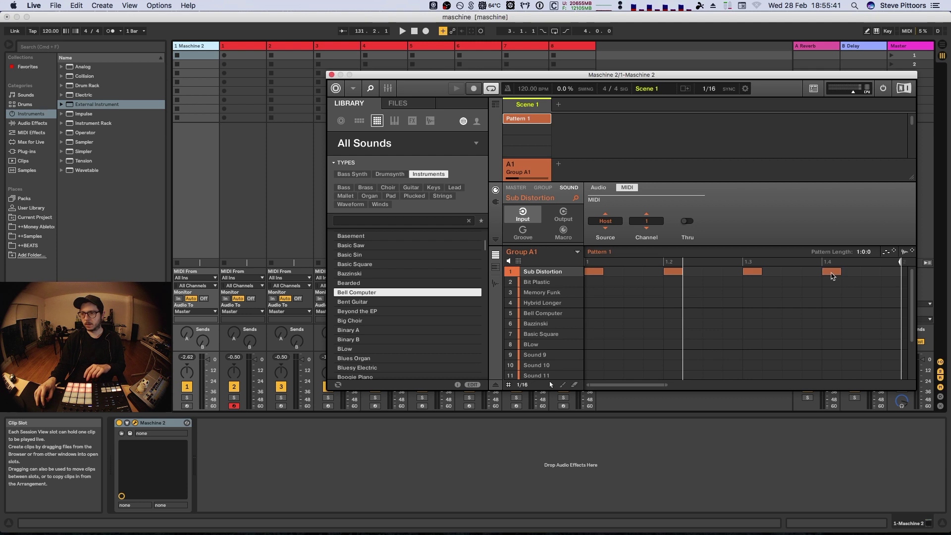
key("space")
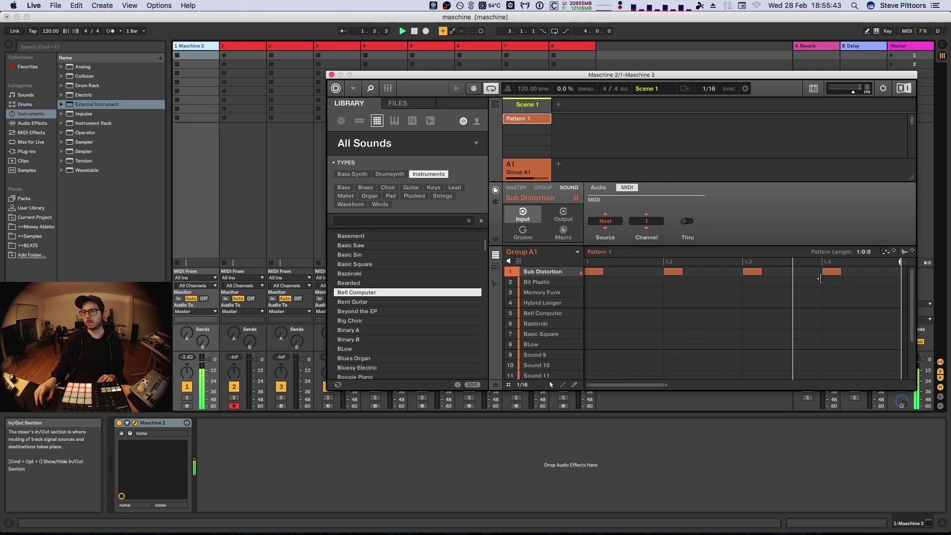
Copy the Sub Distortion pattern's MIDI into the first clip slot of track 1 and clear Pattern 1 from Scene 1 in Maschine
left_click_drag(887, 252, 227, 59)
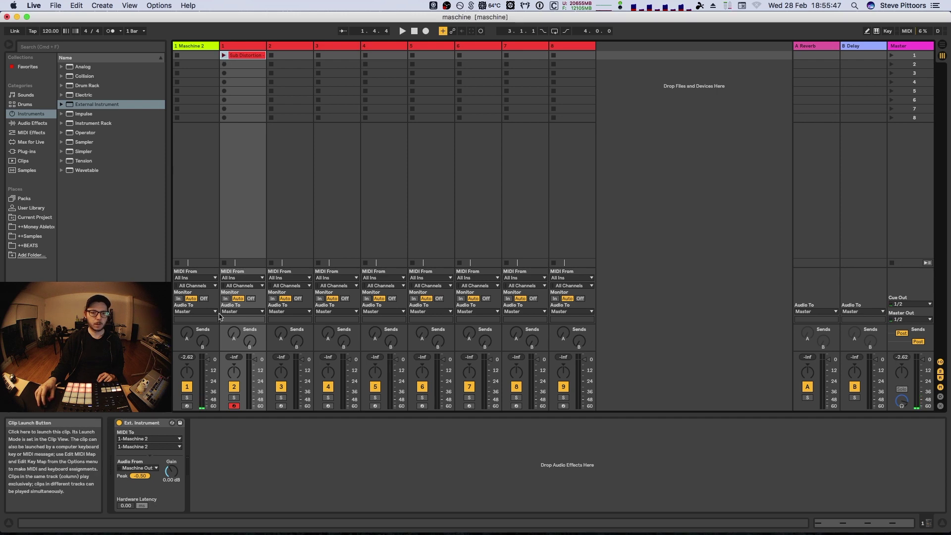
left_click(204, 46)
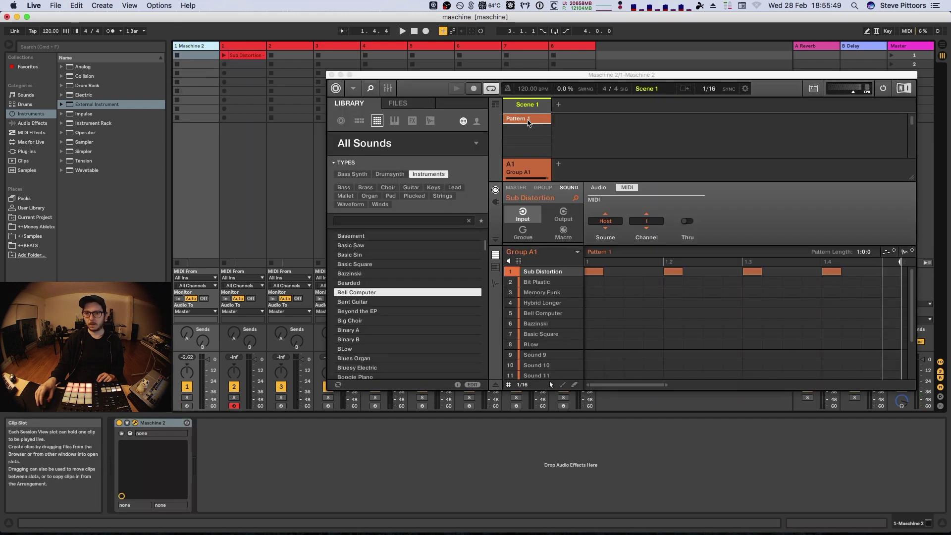
right_click(527, 119)
left_click(540, 170)
Launch the Sub Distortion clip on track 1 and move it to the first clip slot of track 2
left_click(224, 55)
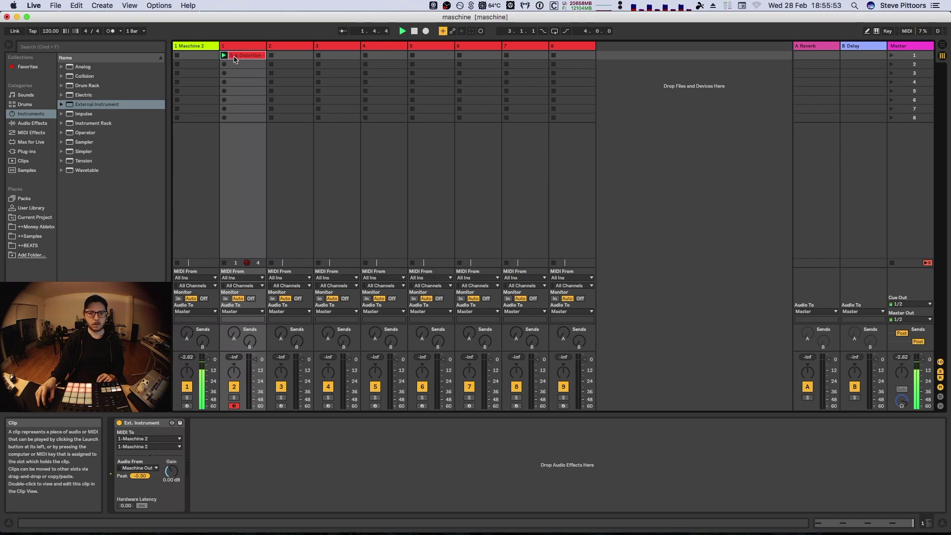
left_click_drag(235, 59, 270, 59)
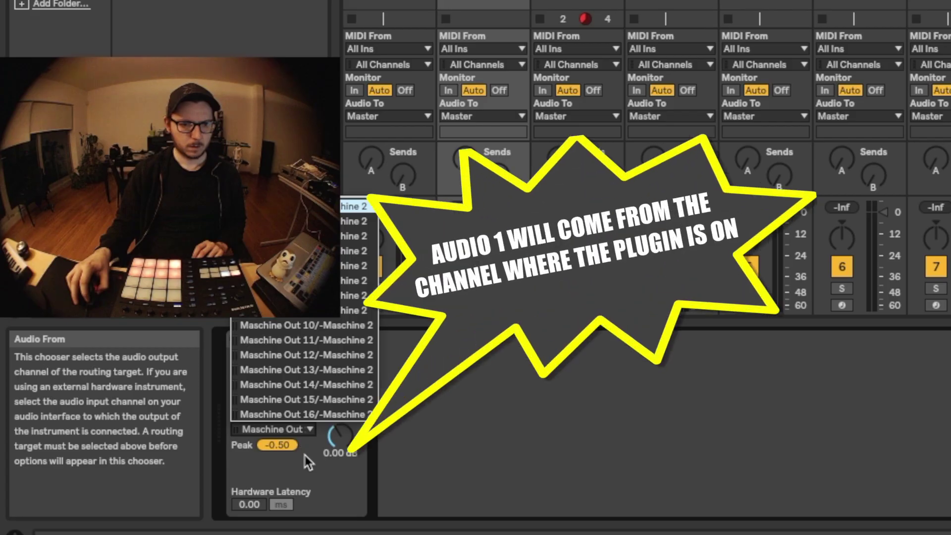
Lower the External Instrument input gain on track 1 to -inf dB and move the Sub Distortion clip to the first slot of track 6
left_click(155, 484)
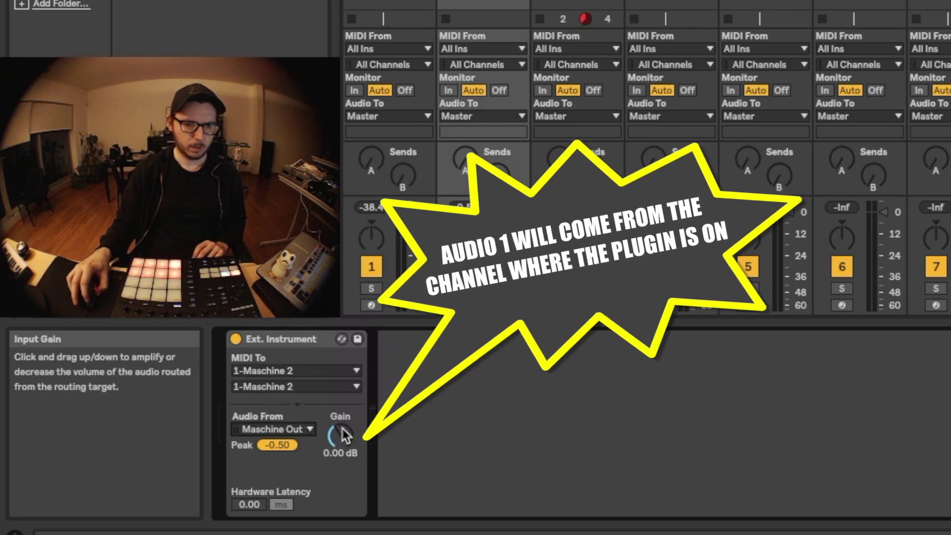
left_click_drag(173, 468, 172, 500)
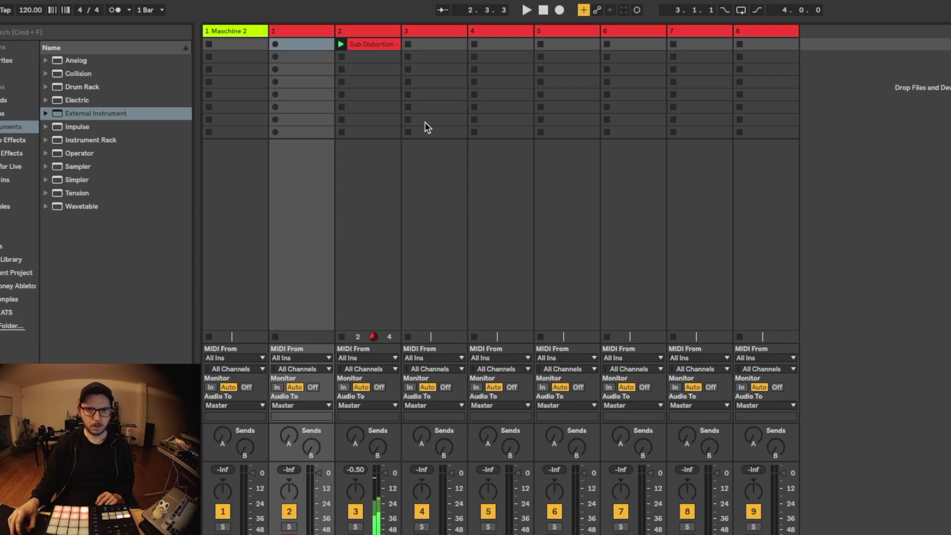
left_click_drag(374, 44, 632, 46)
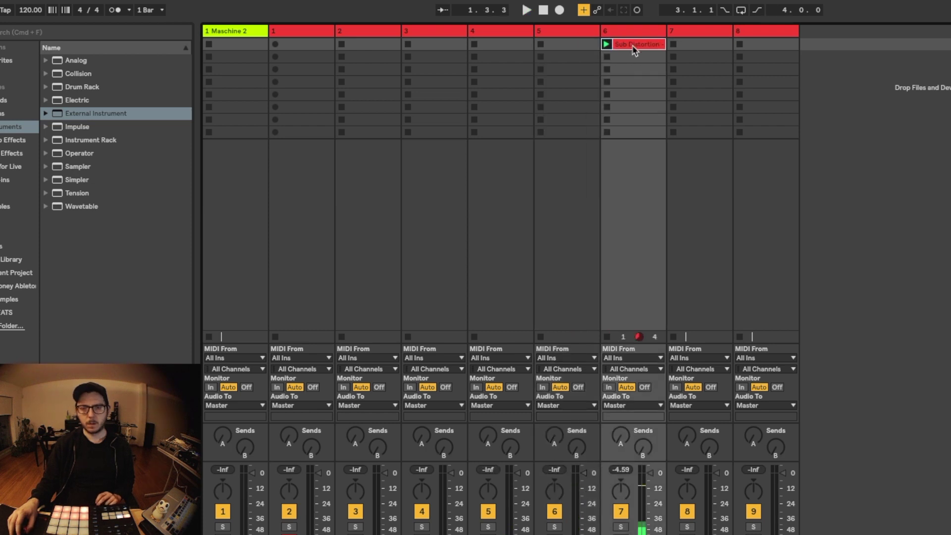
Create an empty Pattern 1 in Scene 1 of the Maschine 2 plugin and delete it again
left_click(255, 40)
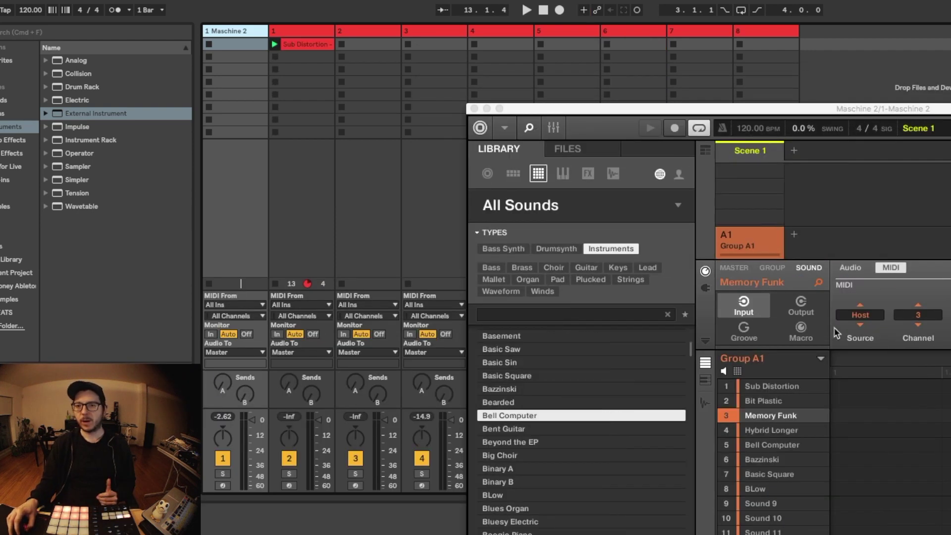
left_click(737, 174)
right_click(742, 172)
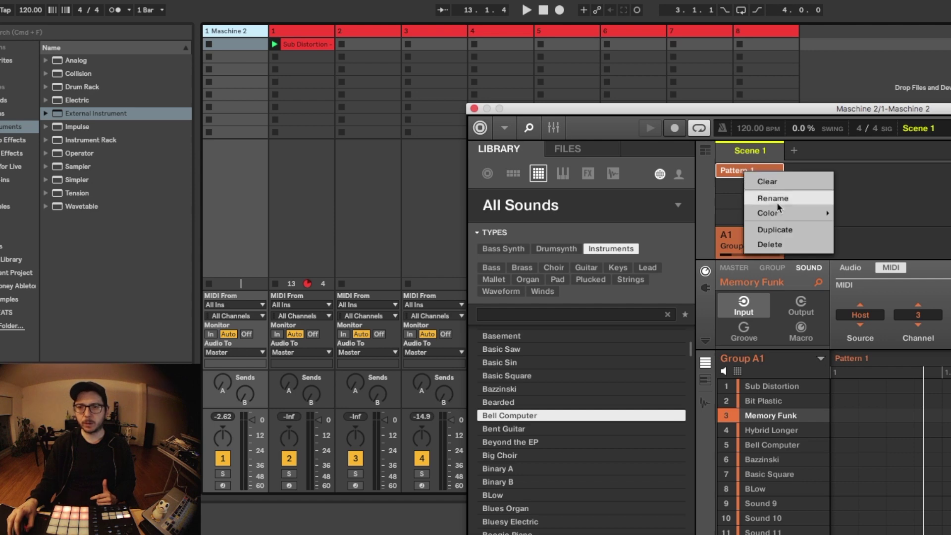
left_click(798, 244)
Create an empty MIDI clip in the first slot of track 2 and move it to the first slot of track 3
left_click(364, 46)
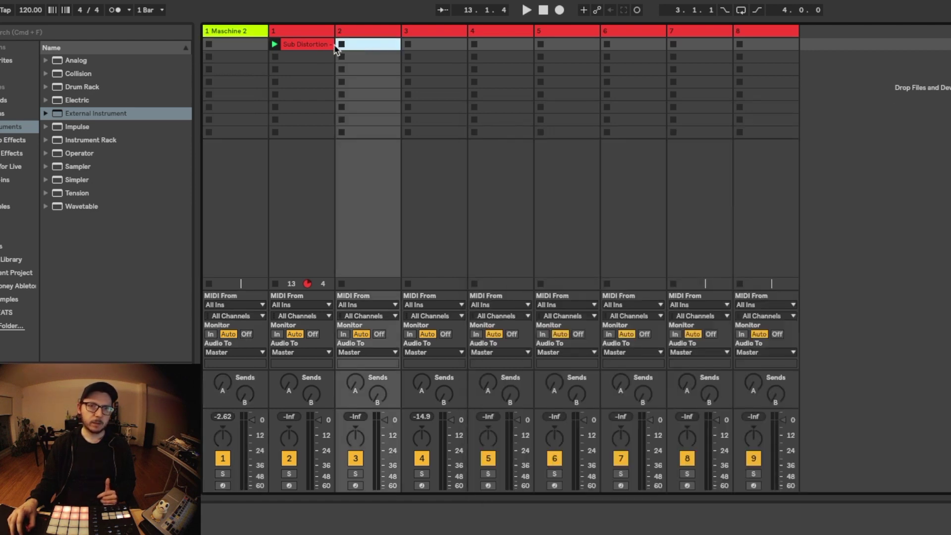
double_click(361, 44)
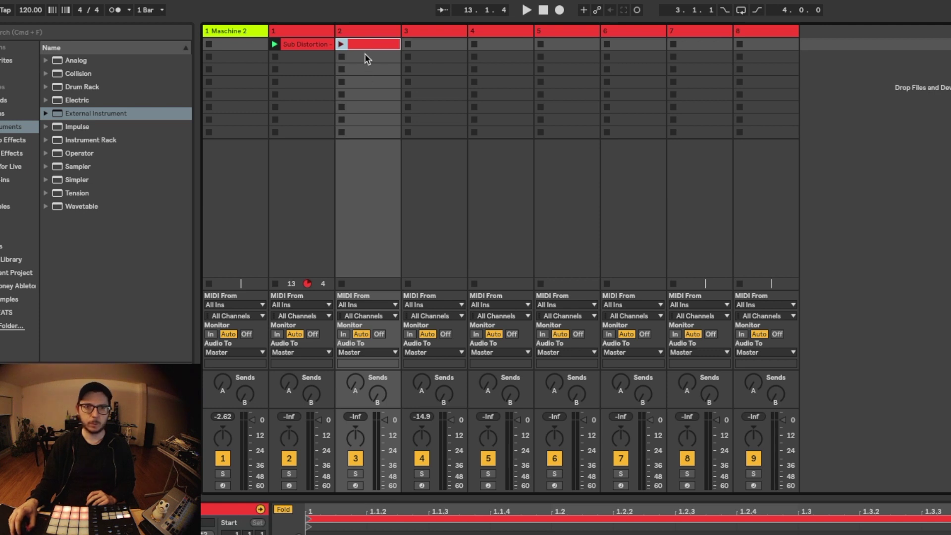
left_click_drag(368, 42, 431, 43)
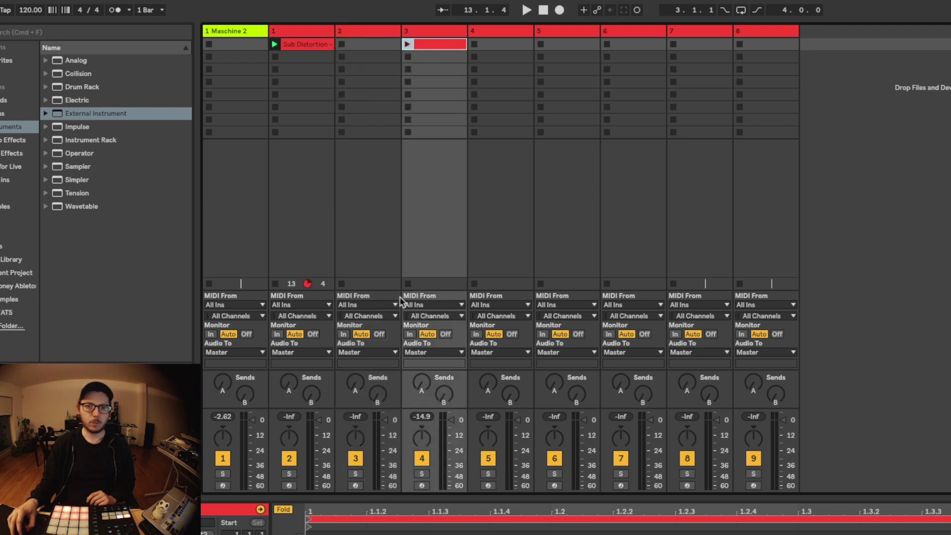
Set the MIDI input of tracks 1 and 2 to 1-Maschine 2 with Maschine 2 as the input channel
left_click(315, 306)
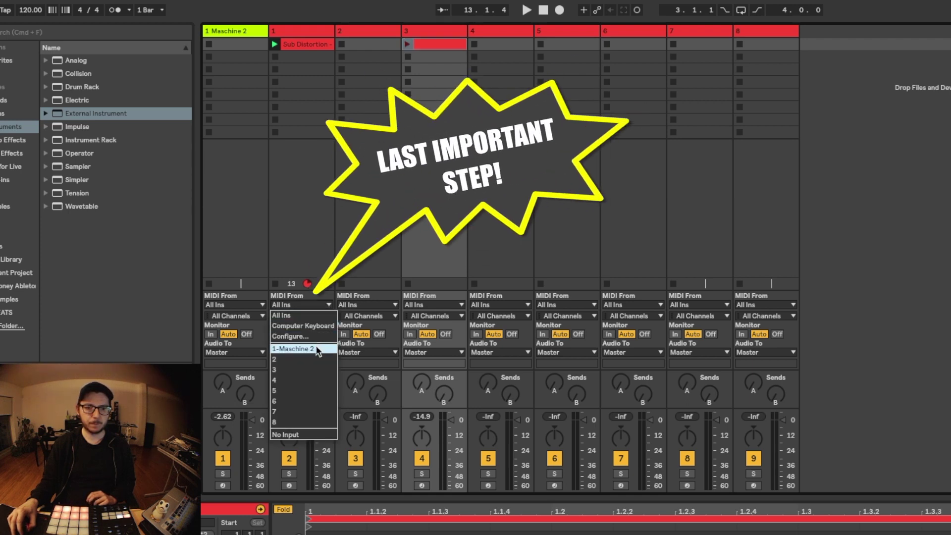
left_click(316, 348)
left_click(313, 318)
left_click(312, 350)
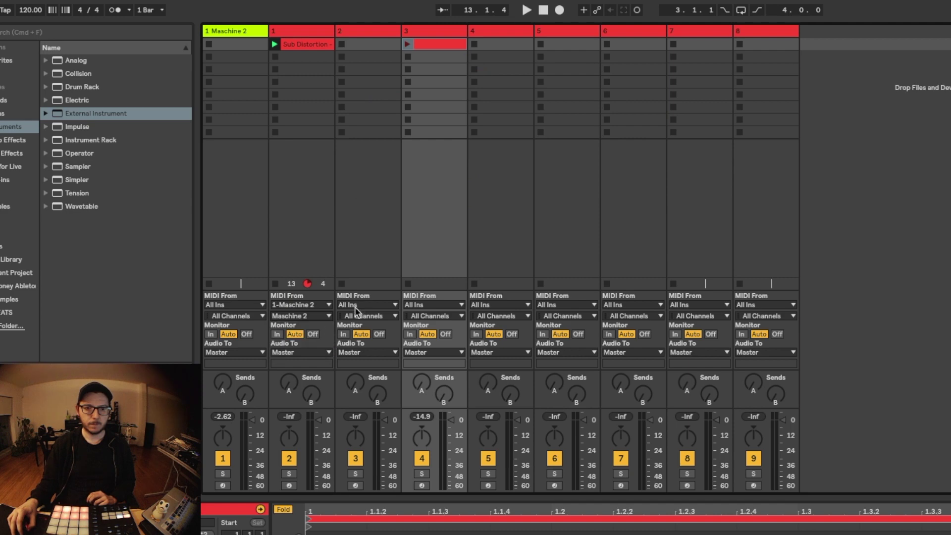
left_click(356, 306)
left_click(370, 347)
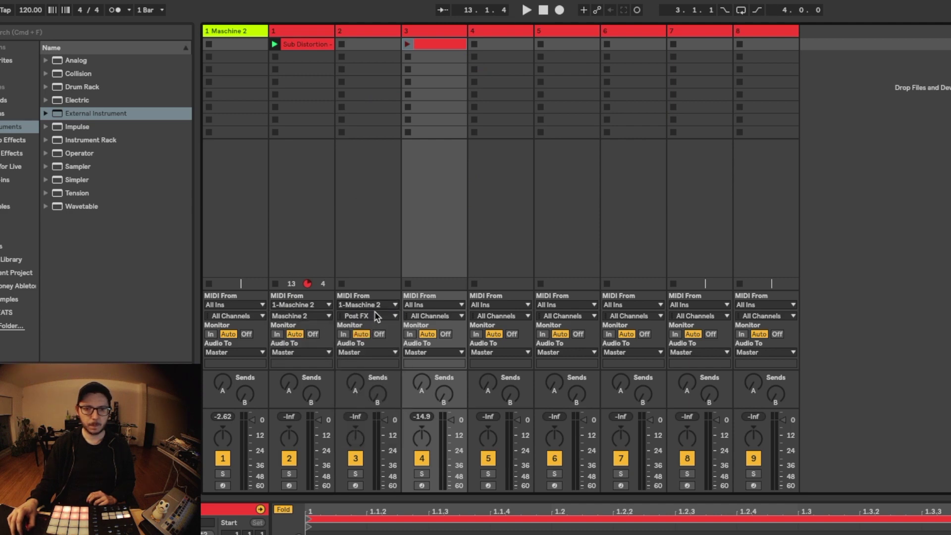
left_click(376, 317)
left_click(372, 346)
Set the MIDI input of tracks 3 through 8 to 1-Maschine 2 with the Maschine 2 channel
left_click(431, 305)
left_click(438, 348)
left_click(501, 305)
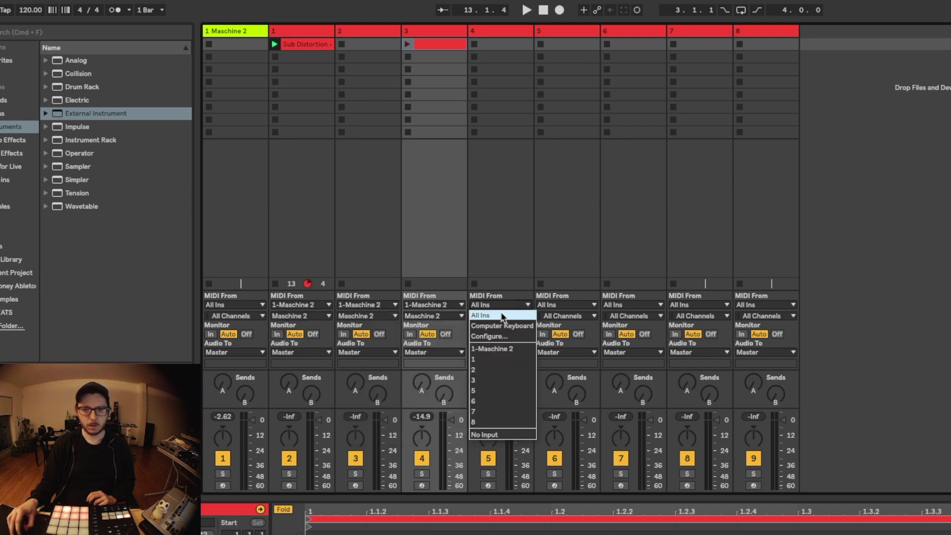
left_click(492, 348)
left_click(565, 304)
left_click(560, 348)
left_click(632, 305)
left_click(627, 348)
left_click(699, 305)
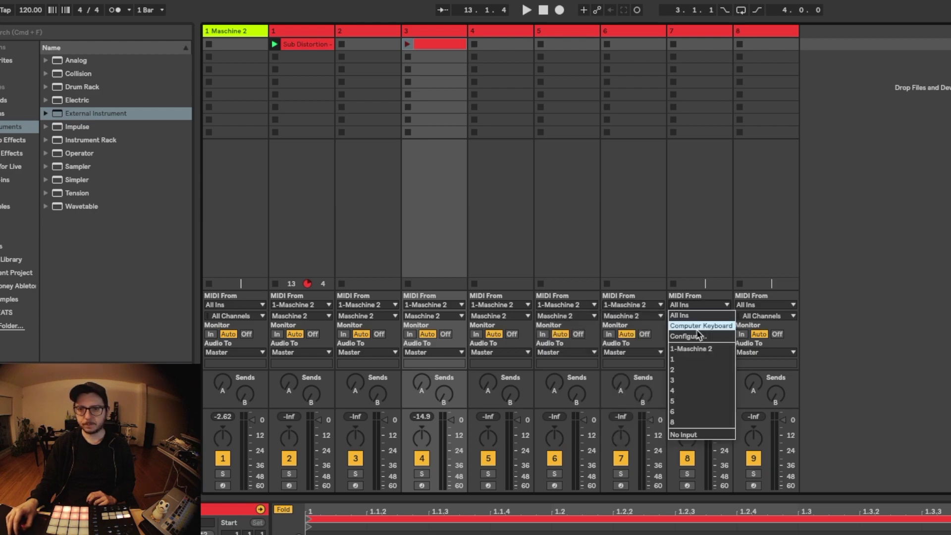
left_click(691, 348)
left_click(766, 305)
left_click(758, 348)
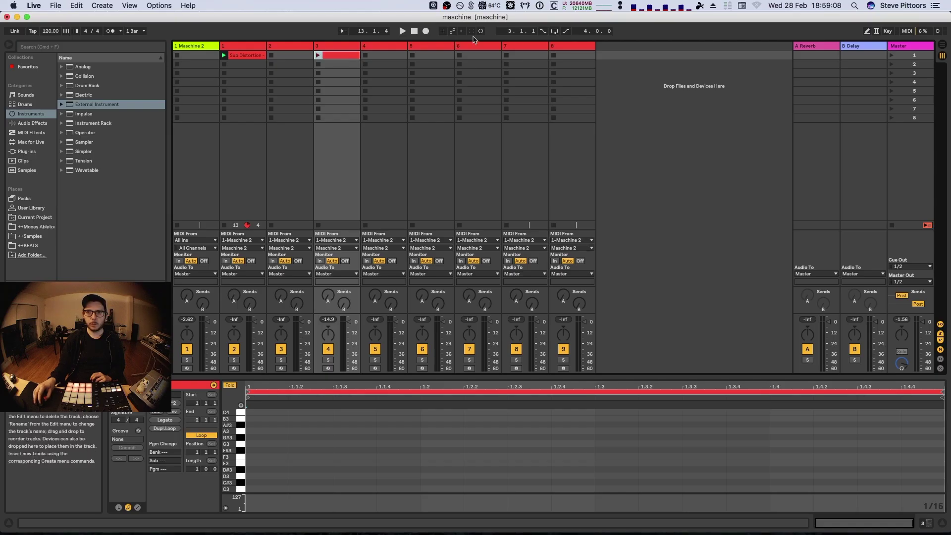
Turn on session recording, launch the empty clip on track 3, arm the track and record a one-bar rhythm of C3 notes
left_click(480, 31)
left_click(318, 56)
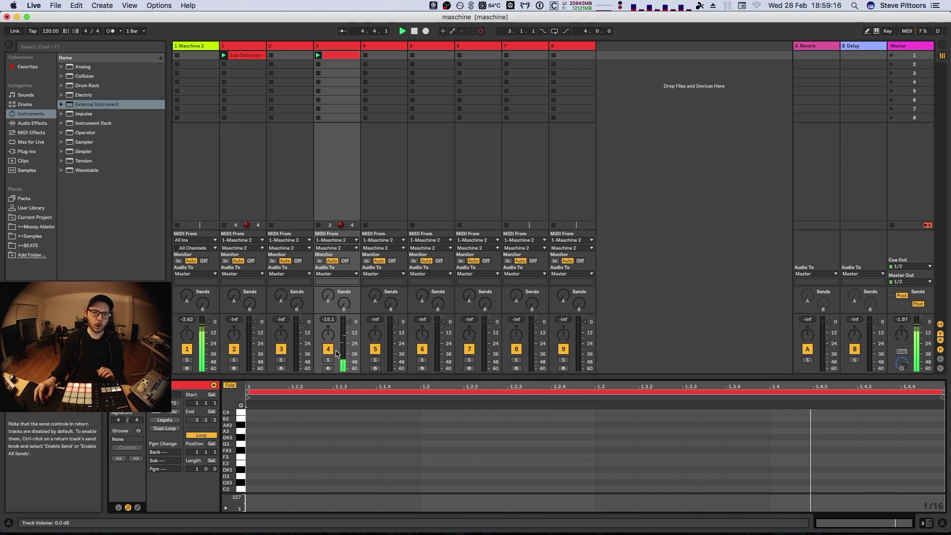
left_click(328, 368)
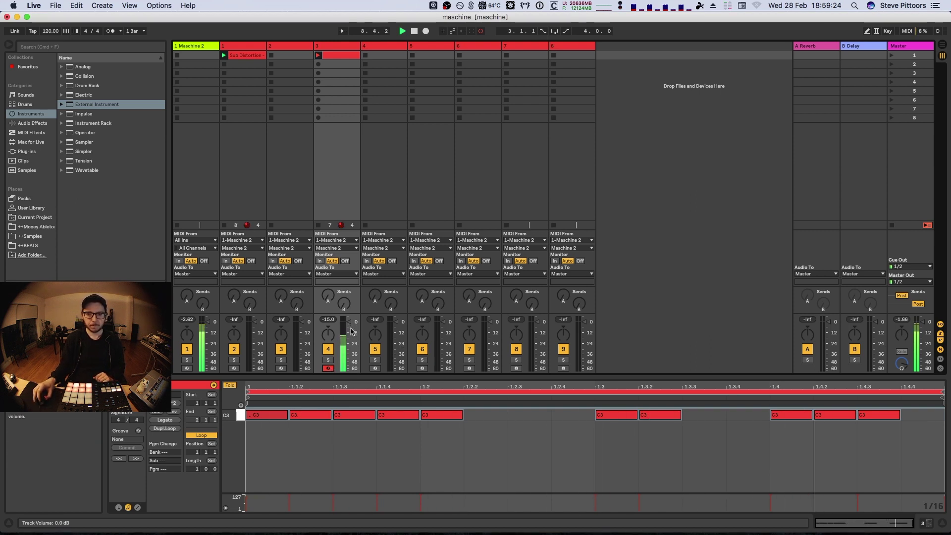
Create an empty MIDI clip in the first slot of track 7 and start session recording into it
left_click(521, 61)
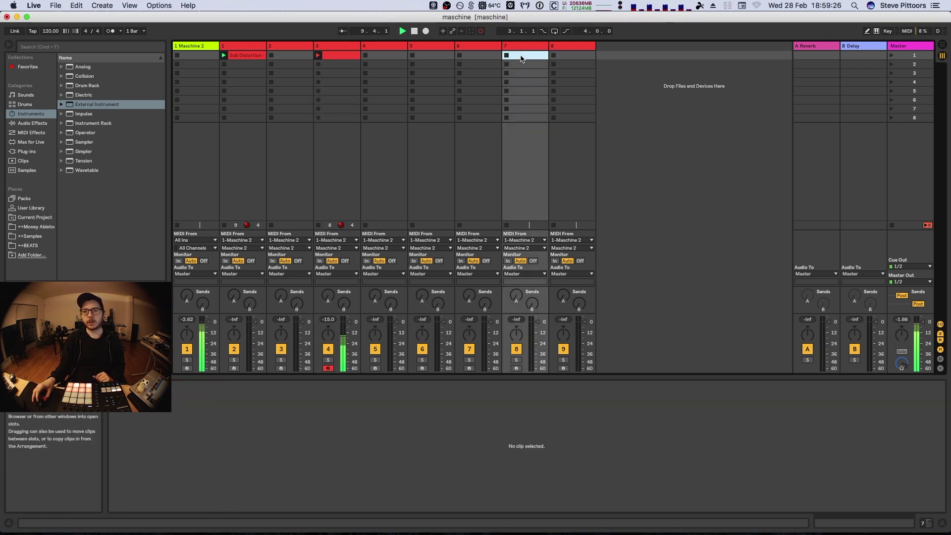
double_click(514, 56)
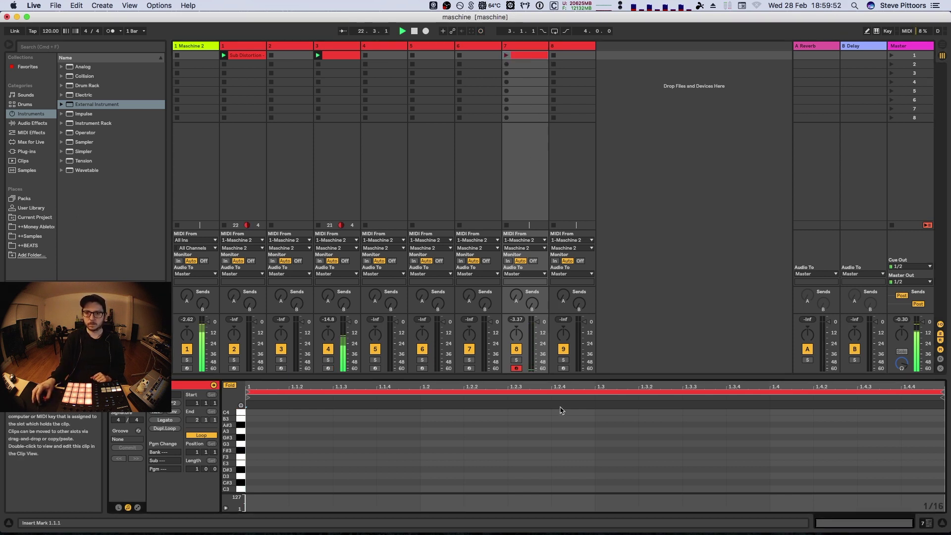
left_click(481, 31)
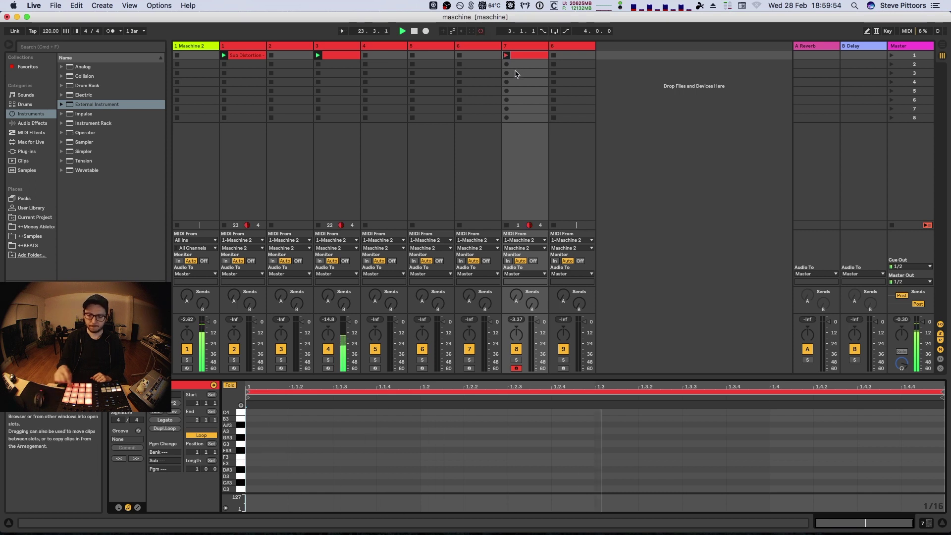